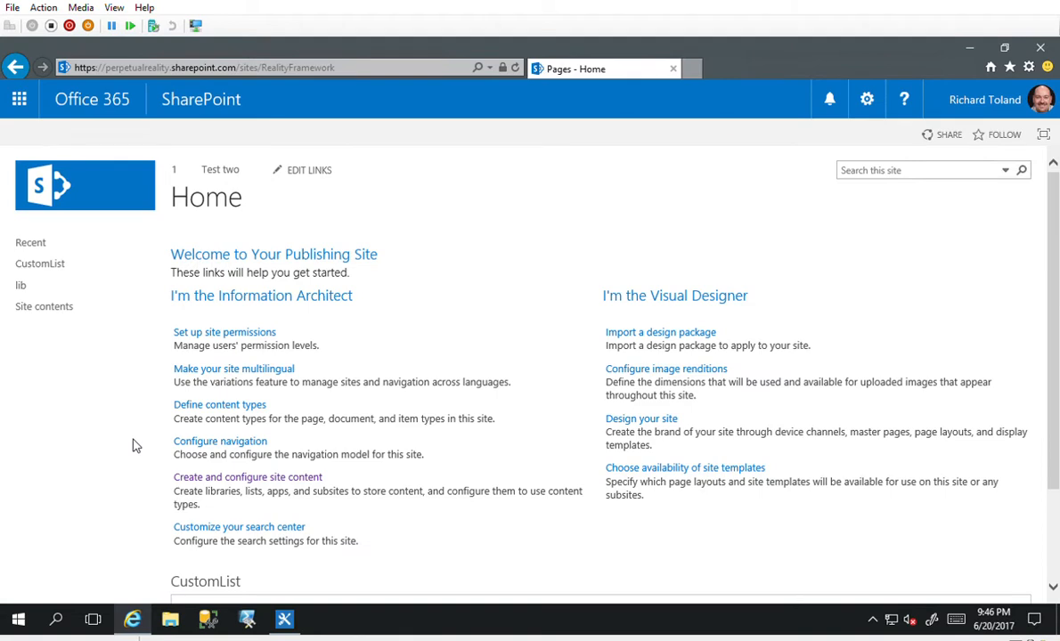
left_click(694, 61)
type("w")
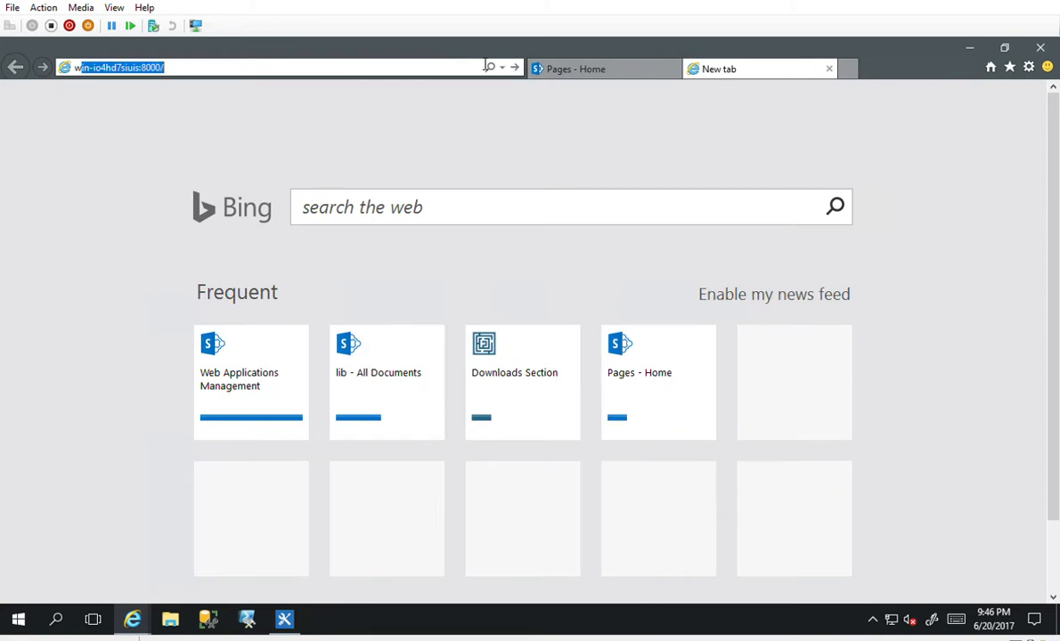
type("ww.perpeta")
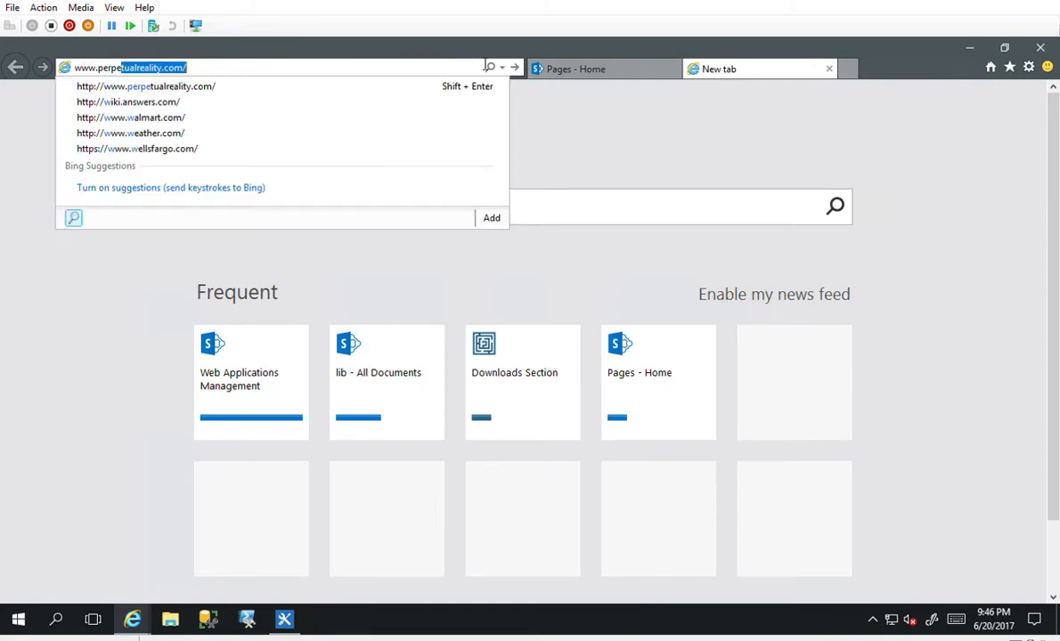
key("BackSpace")
type("ual")
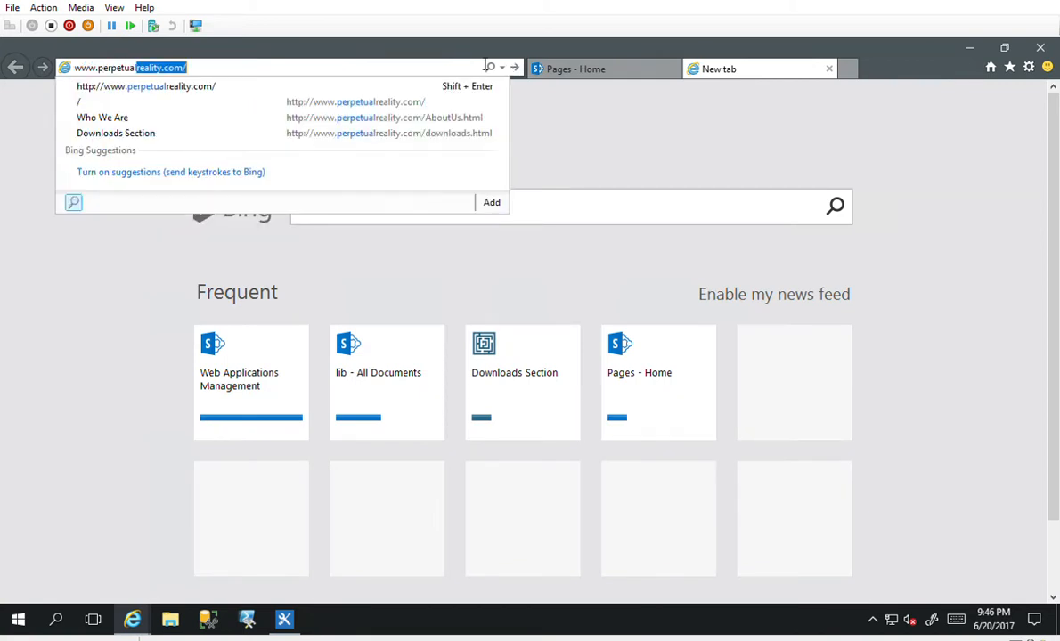
key("Return")
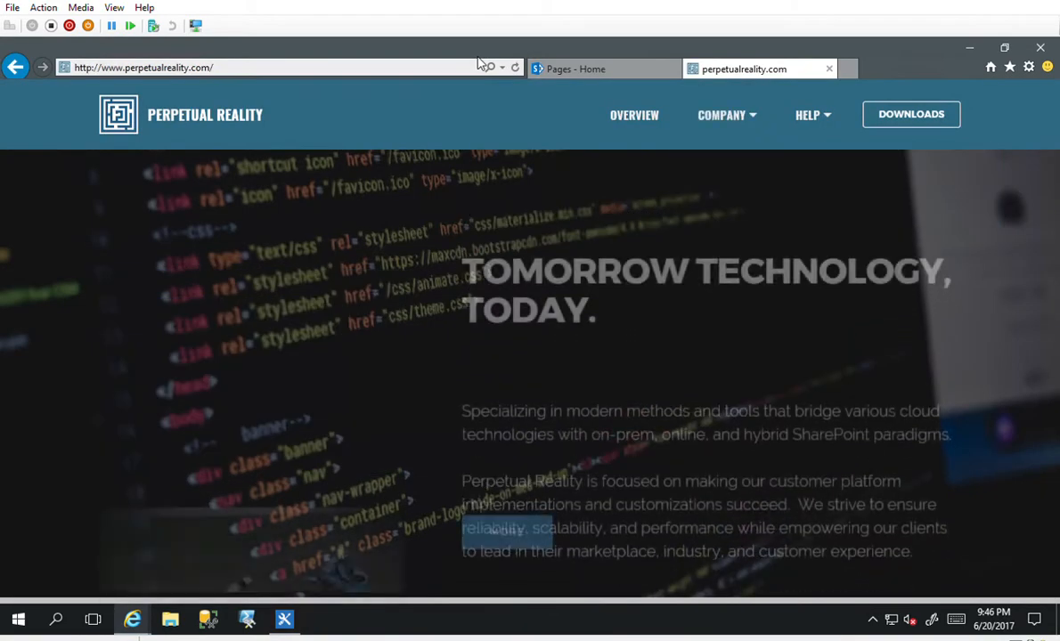
left_click(901, 110)
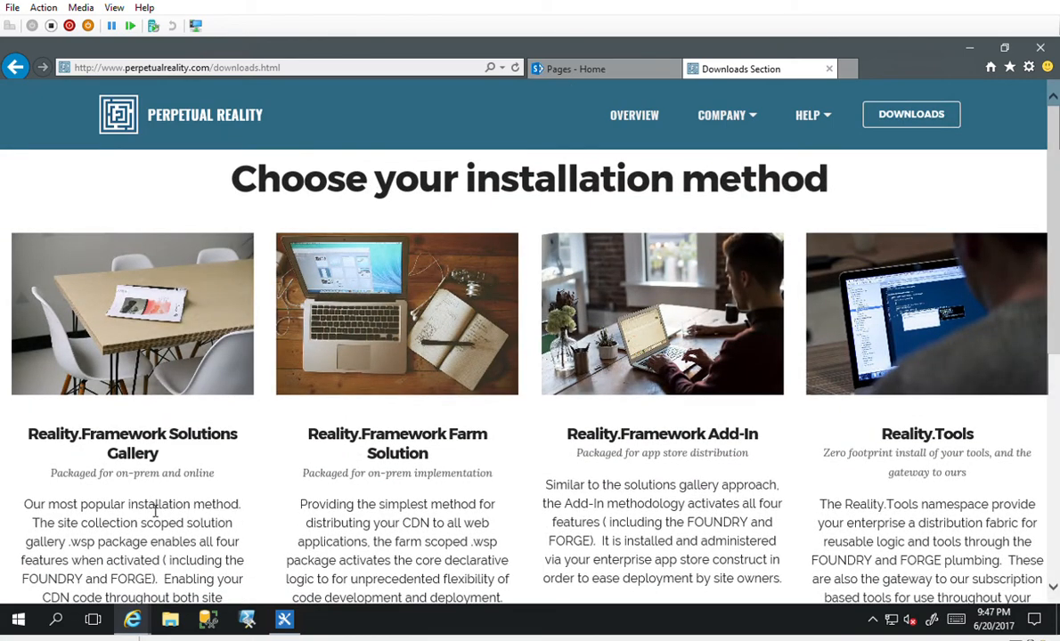
Step: Download and save the Reality.Framework Solutions Gallery package, check Reality.Framework.wsp in the Downloads folder, and return to the SharePoint site
scroll(155, 510, "down", 2)
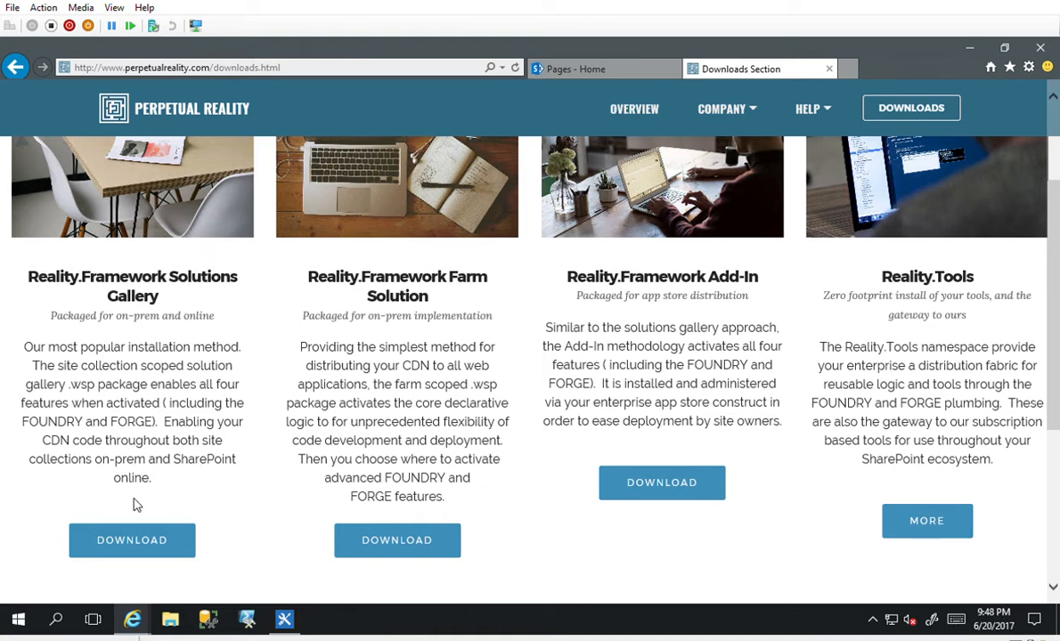
left_click(131, 538)
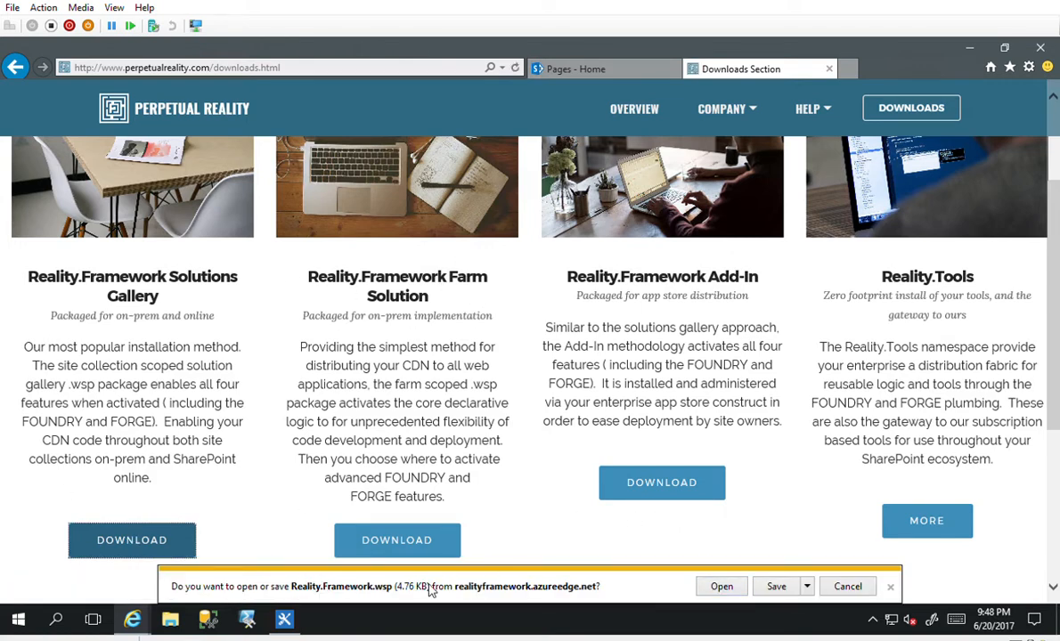
left_click(777, 577)
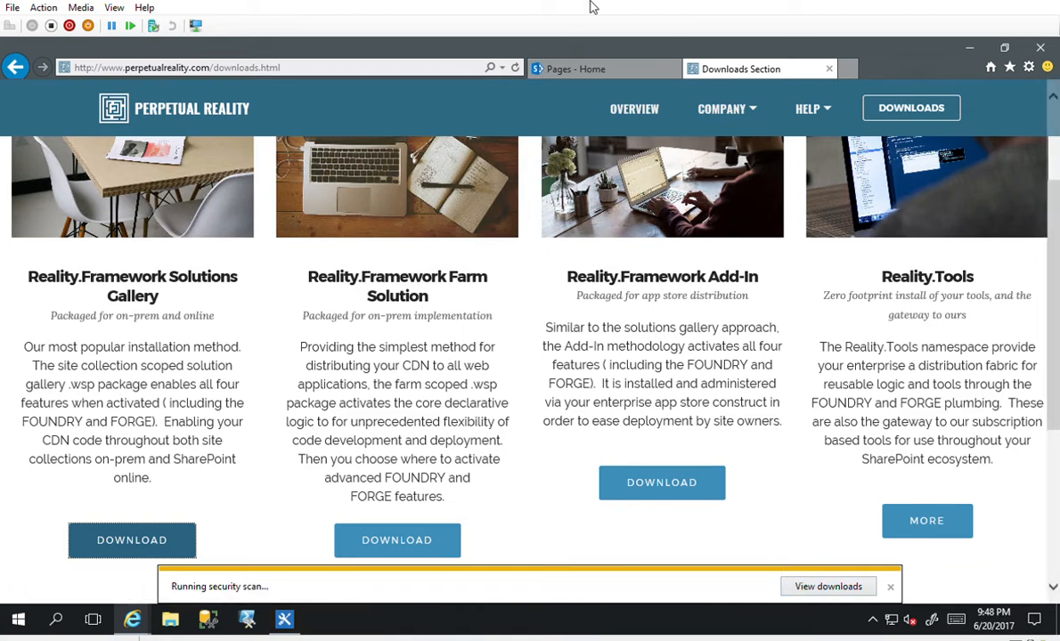
left_click(614, 59)
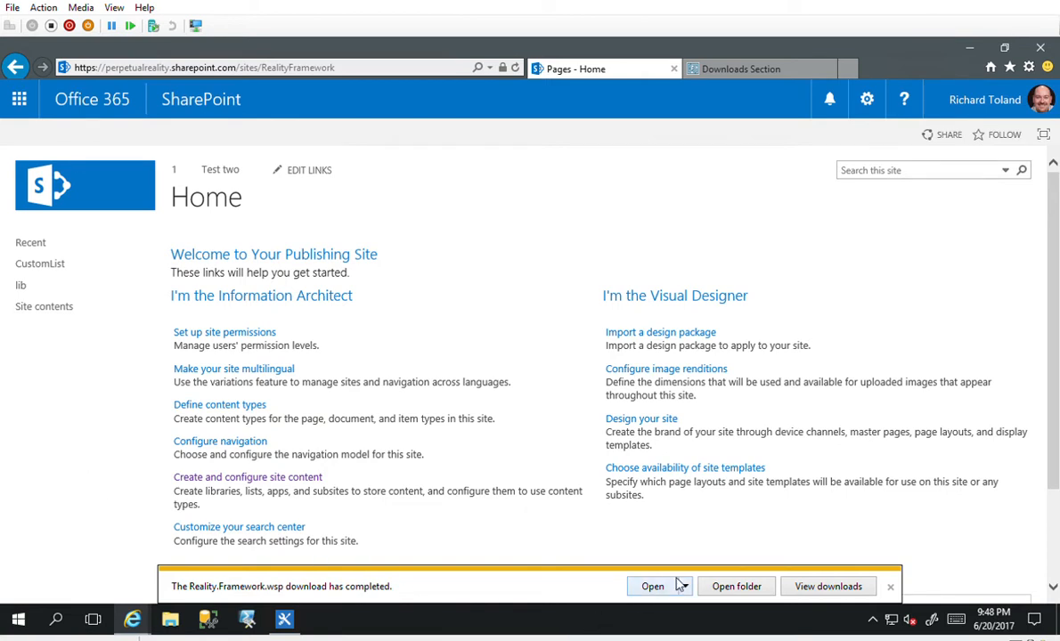
left_click(736, 586)
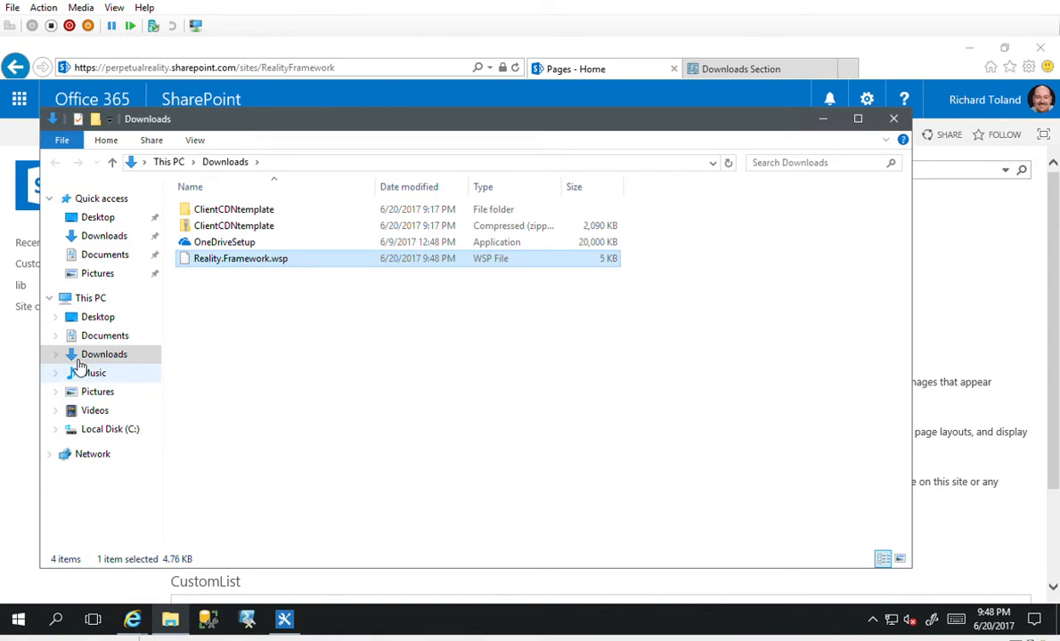
left_click(24, 431)
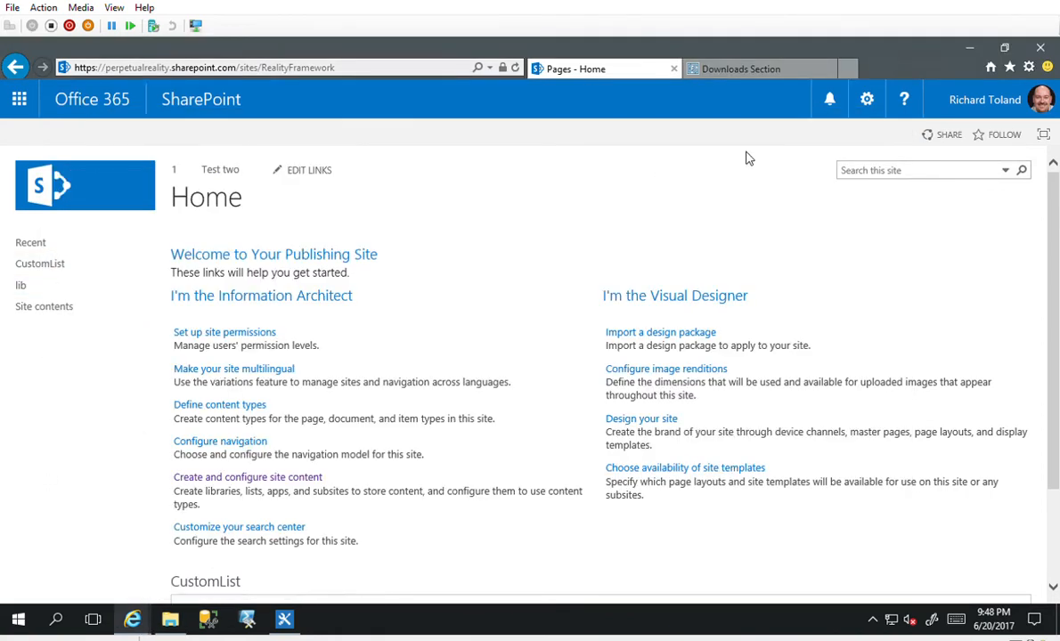
Step: Open the site's Solution Gallery through the site settings and upload Reality.Framework.wsp from the Downloads folder
left_click(863, 97)
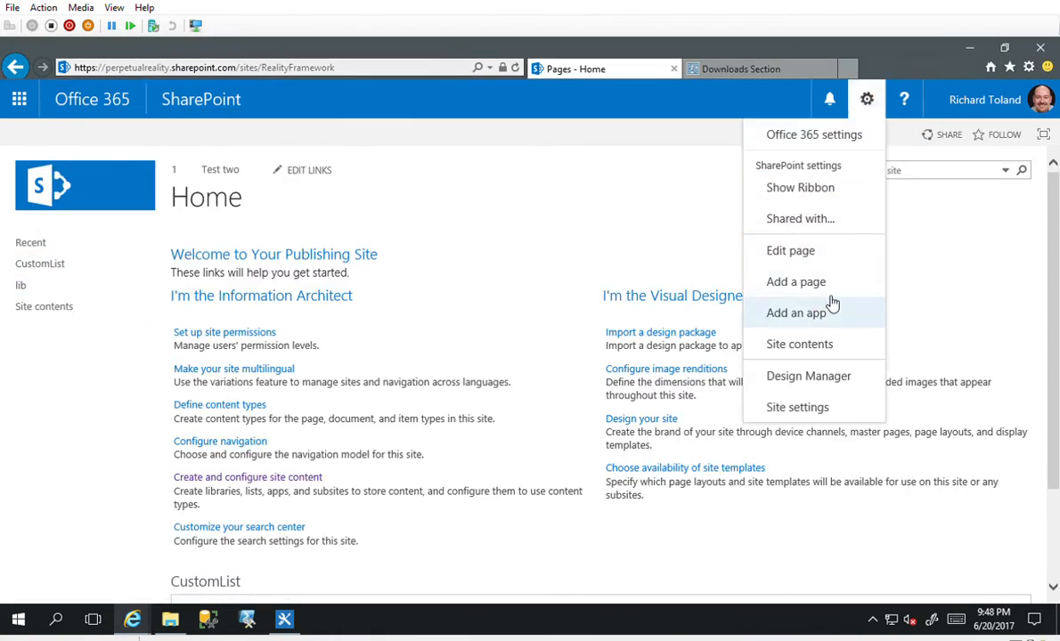
left_click(806, 405)
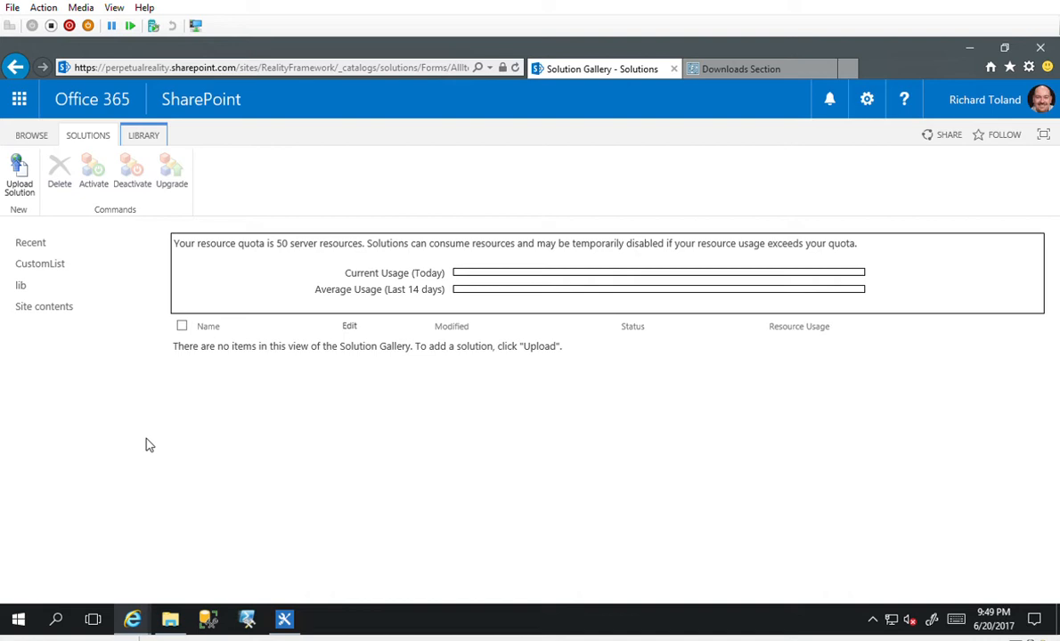
left_click(21, 170)
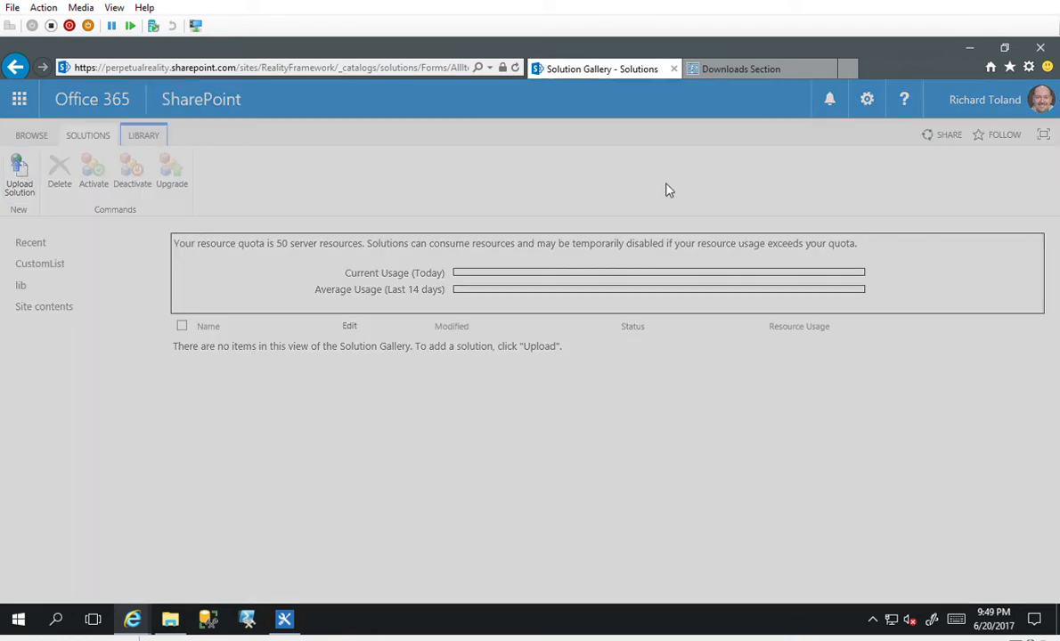
left_click(730, 311)
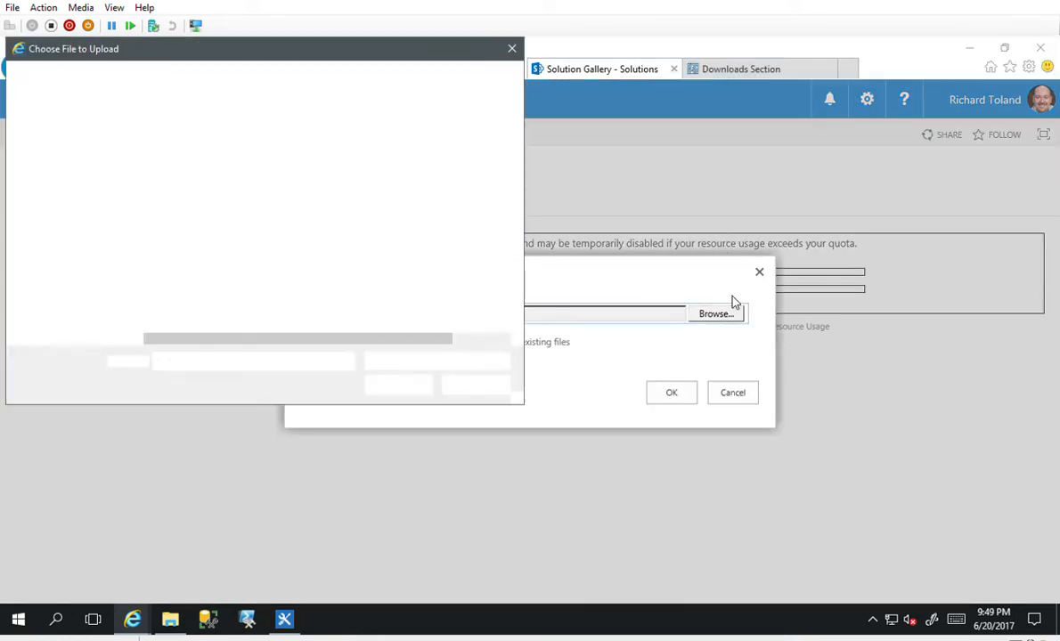
left_click(68, 121)
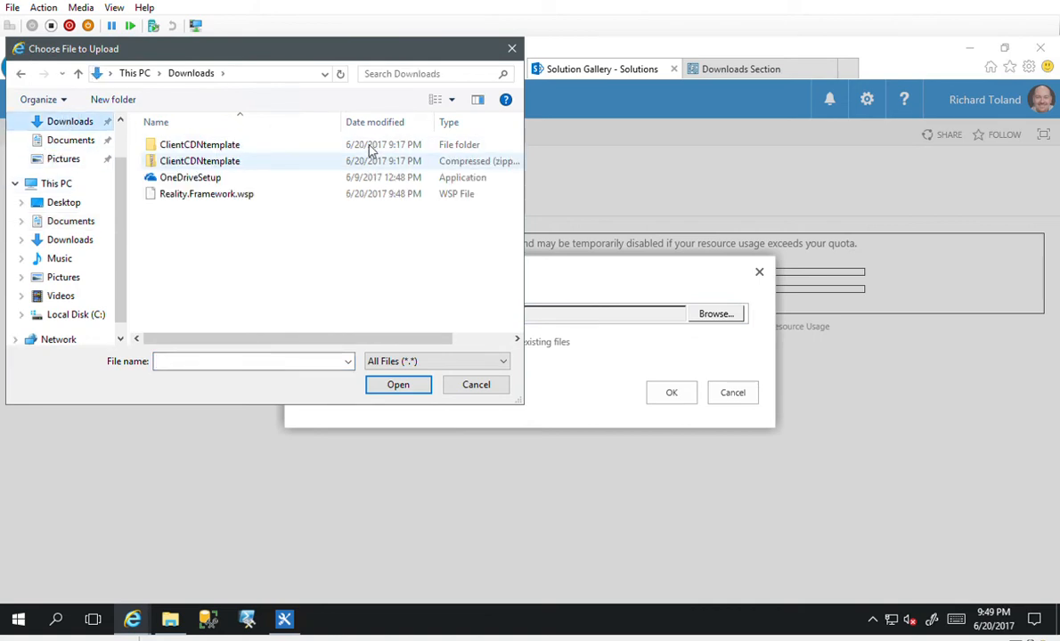
left_click(205, 194)
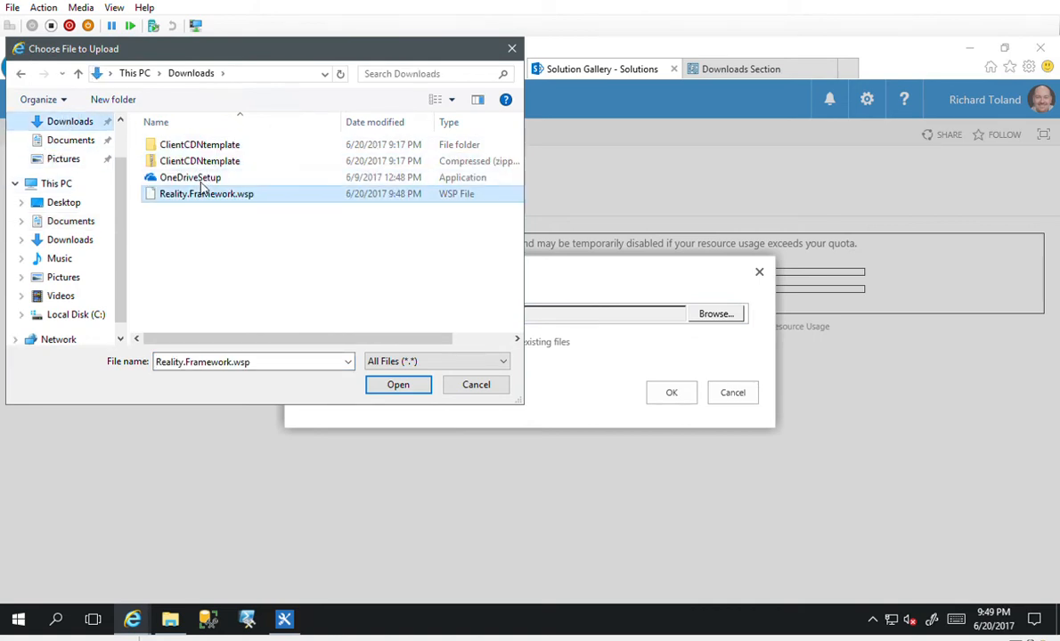
left_click(398, 384)
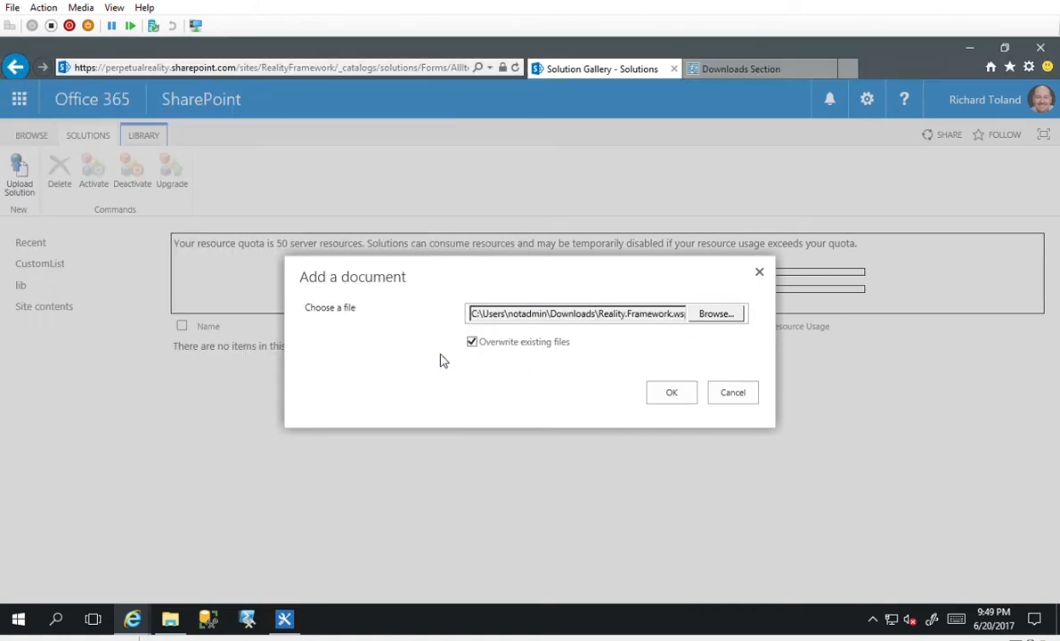
left_click(674, 389)
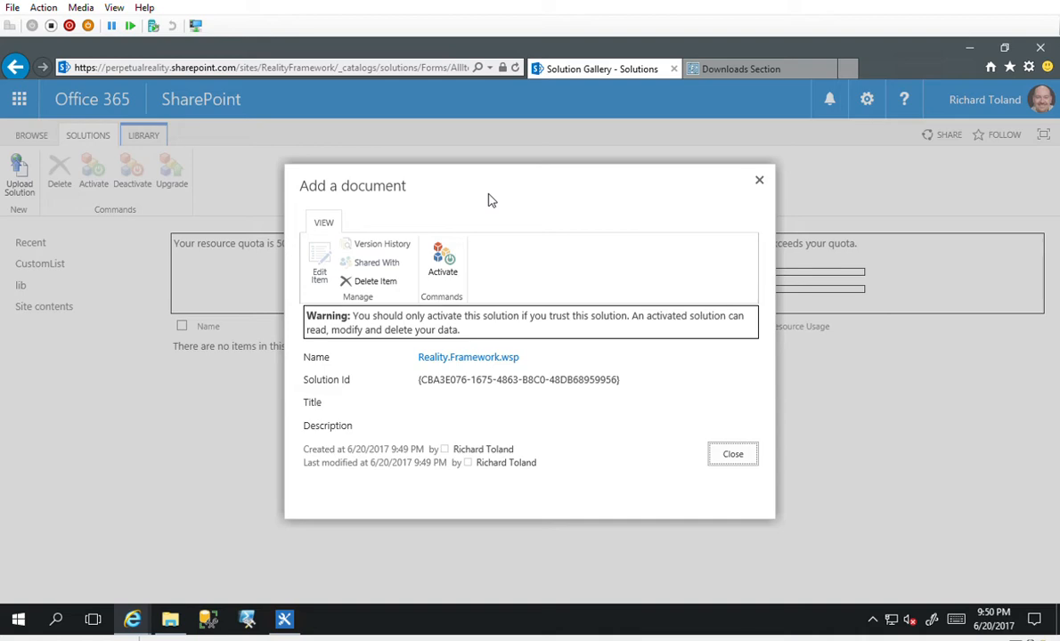
Step: Review the CDN starter pack option on the Downloads page, and activate the uploaded Reality.Framework solution in SharePoint
left_click(725, 64)
scroll(475, 383, "down", 2)
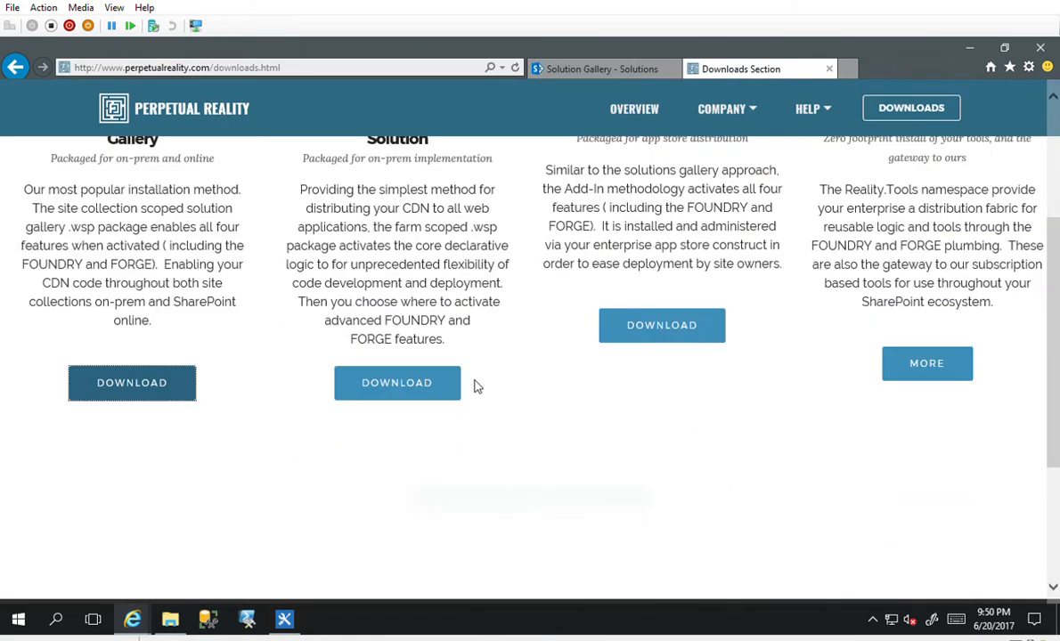
scroll(594, 444, "down", 2)
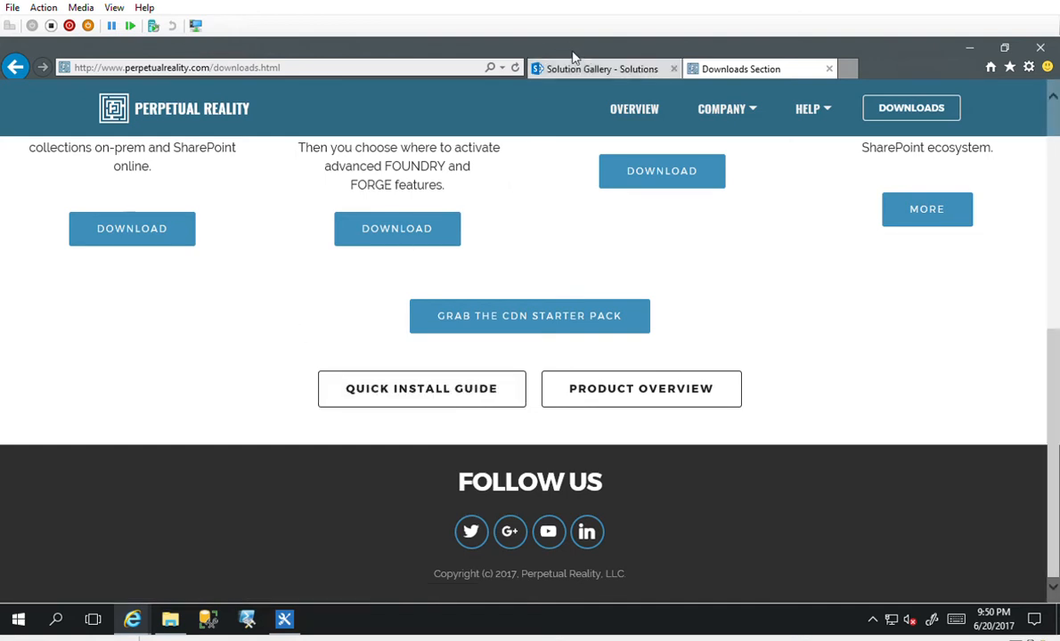
left_click(537, 64)
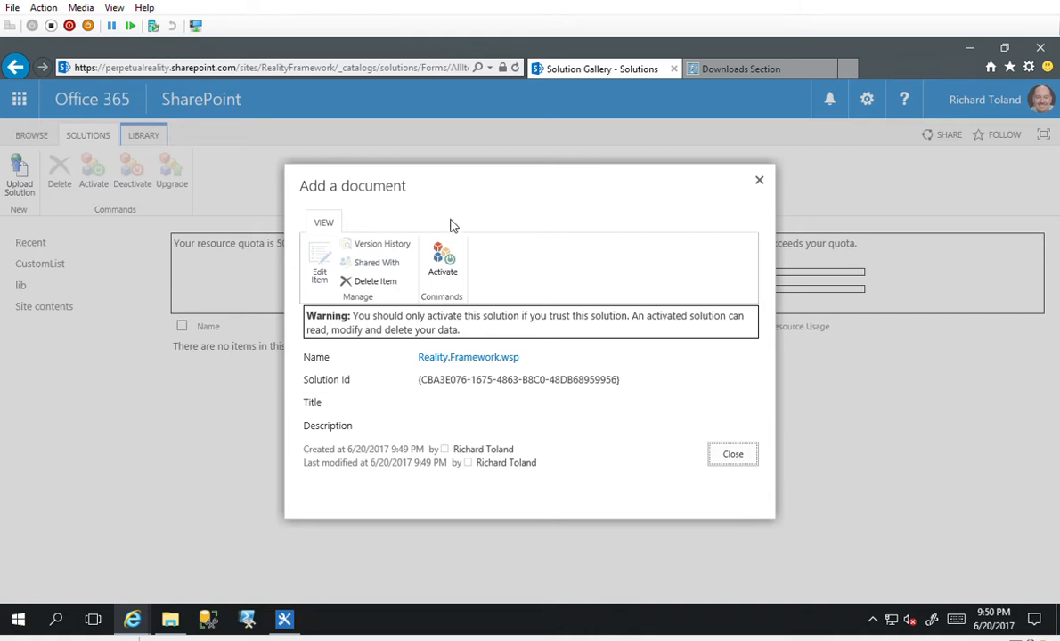
left_click(439, 254)
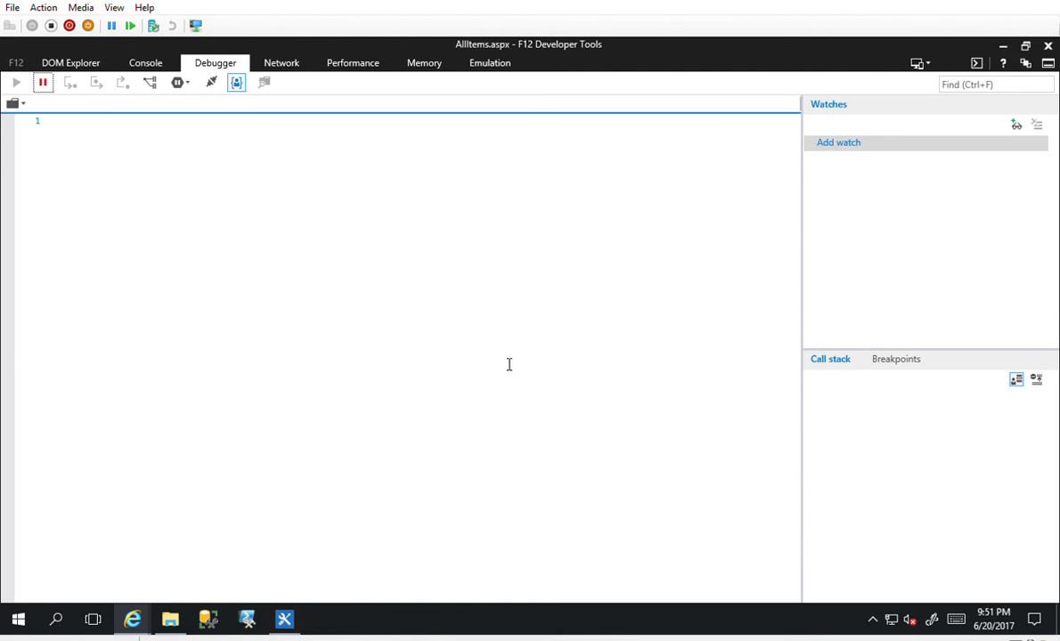
Step: Inspect the Reality.artifactDepot element in the DOM Explorer, expanding its SOD.Register, ElemStage and WindowVARs spans and both artifact library URL entries
left_click(75, 58)
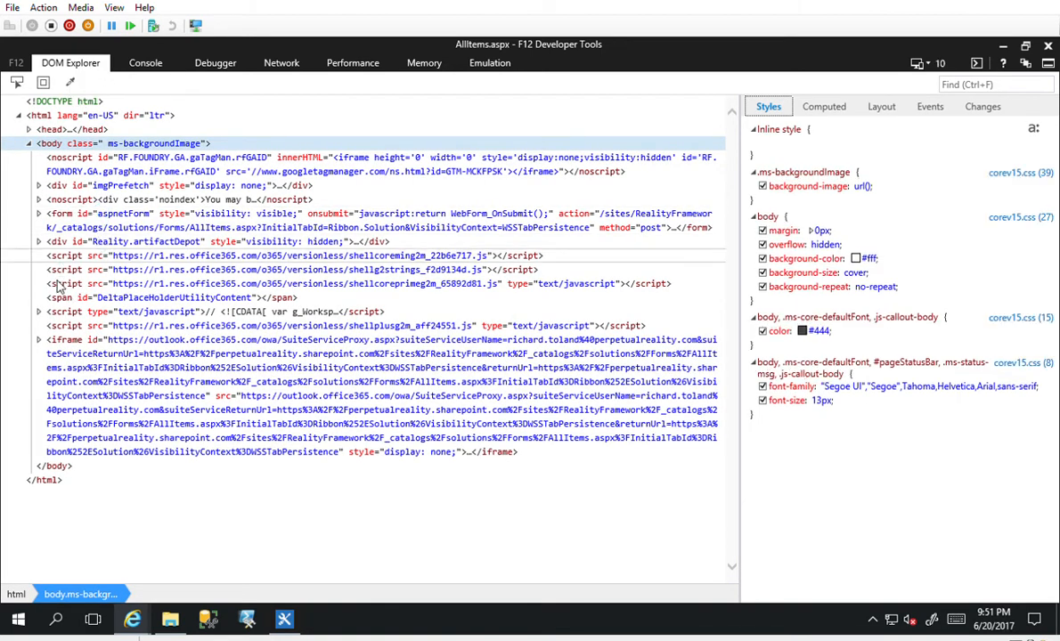
left_click(40, 233)
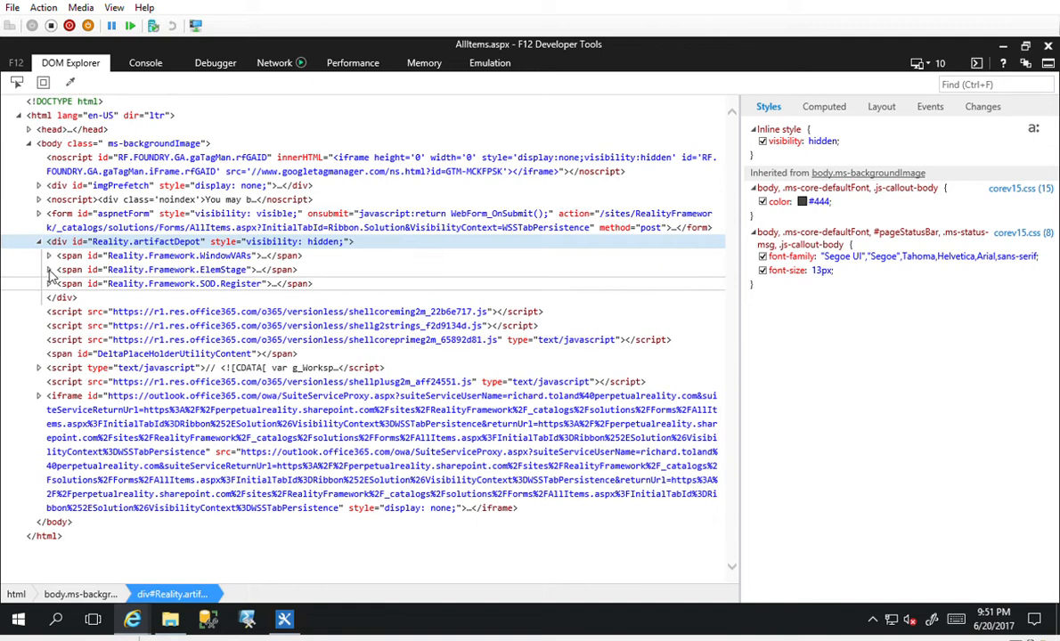
left_click(50, 283)
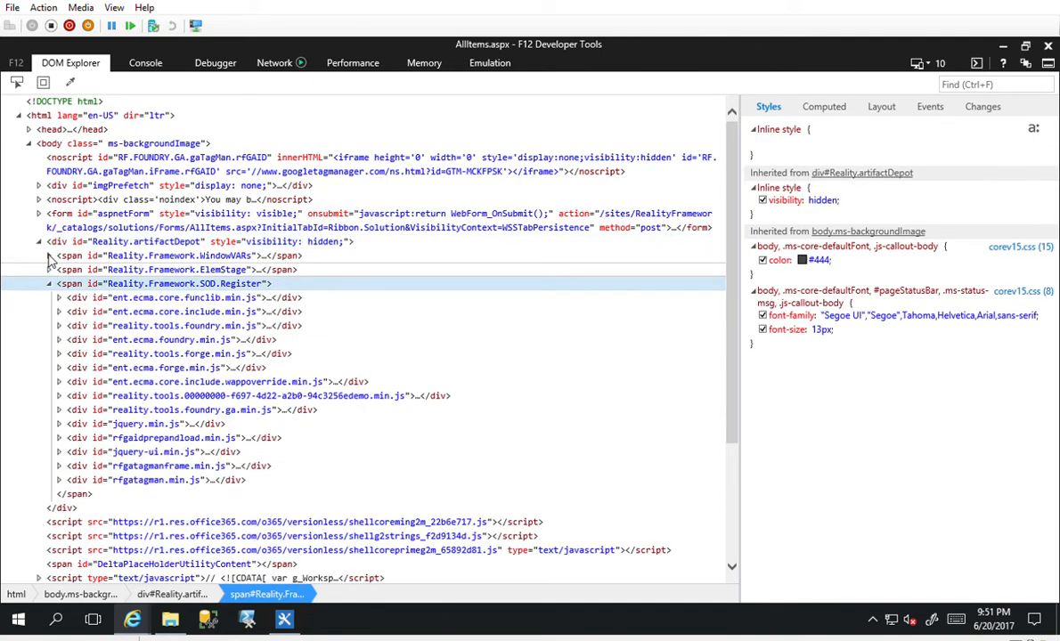
left_click(49, 269)
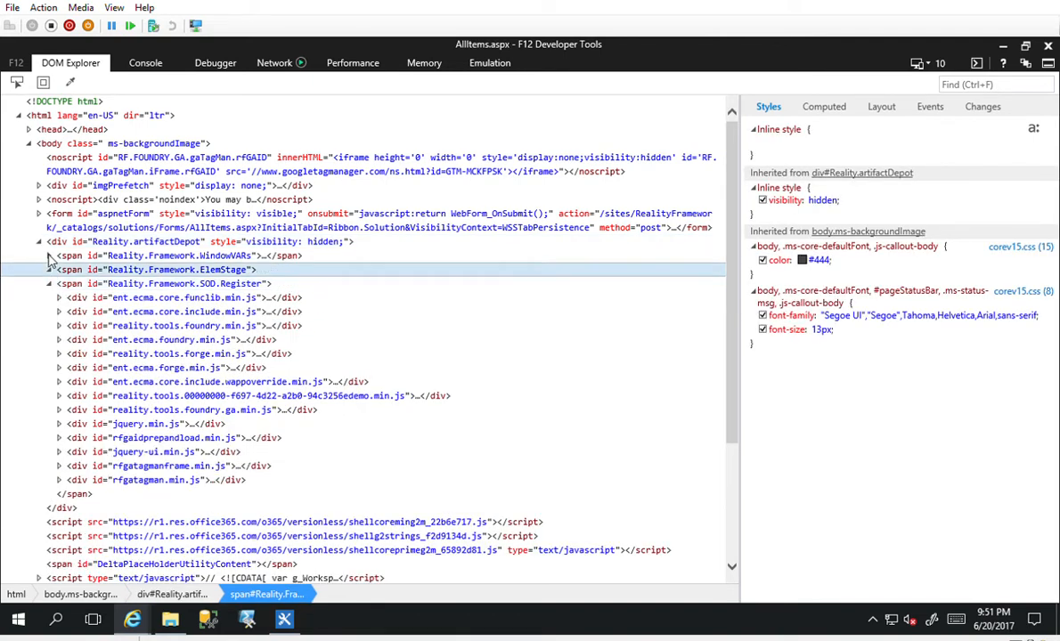
left_click(51, 256)
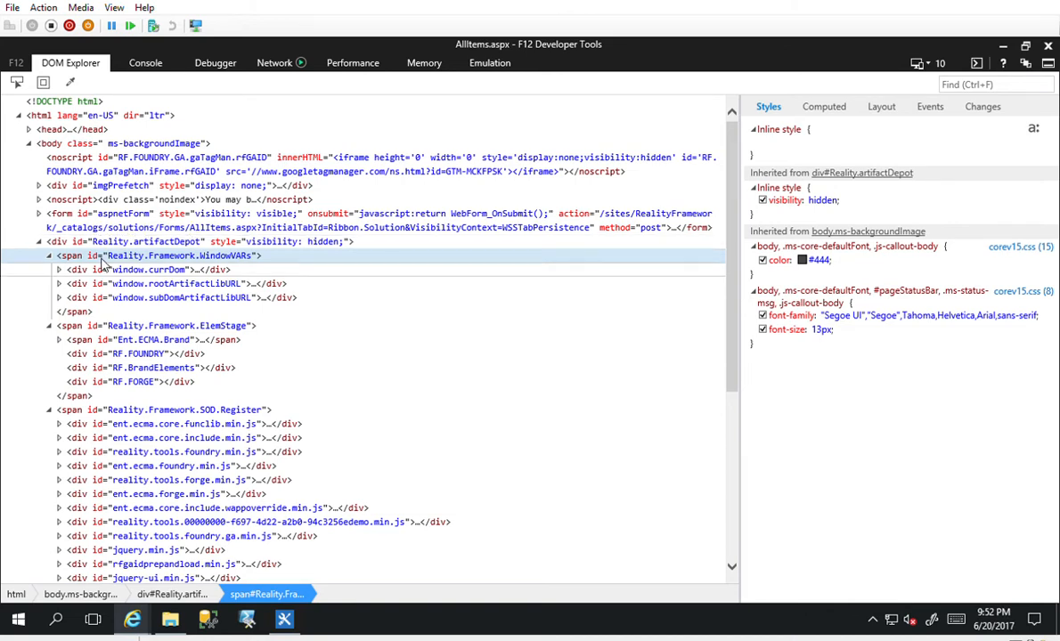
left_click(59, 283)
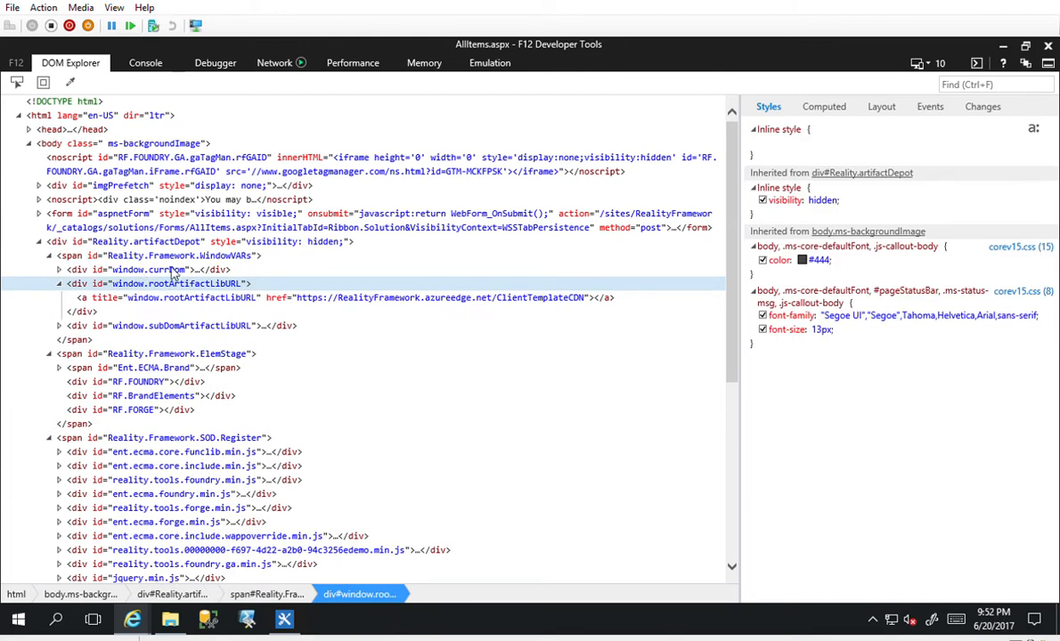
left_click(59, 325)
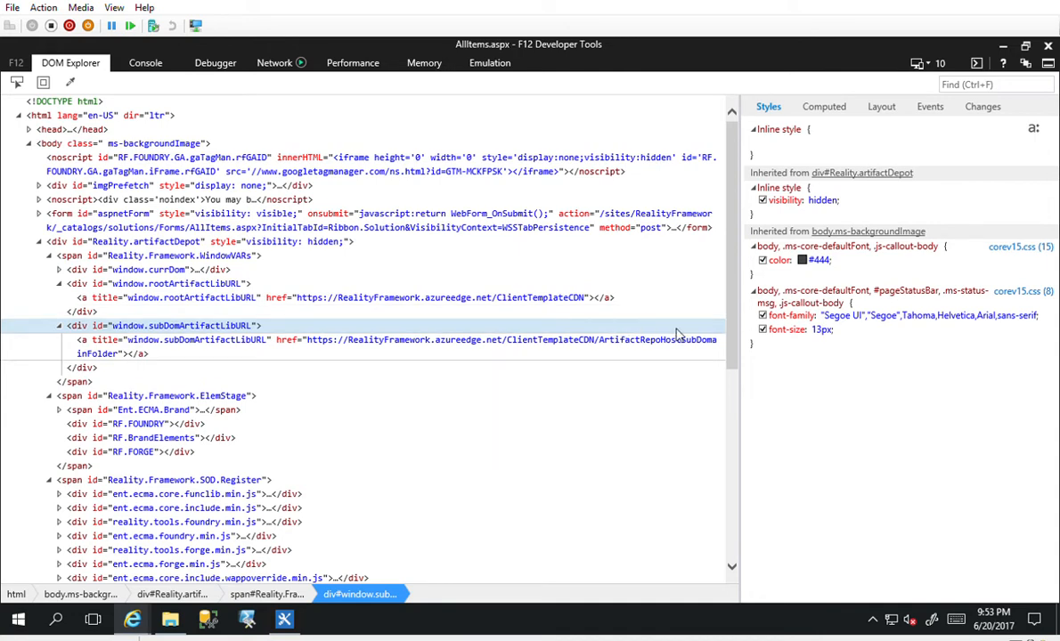
Step: Return to the SharePoint site and open the lib document library, checking the CDN starter pack on the Downloads page while it loads
left_click(132, 619)
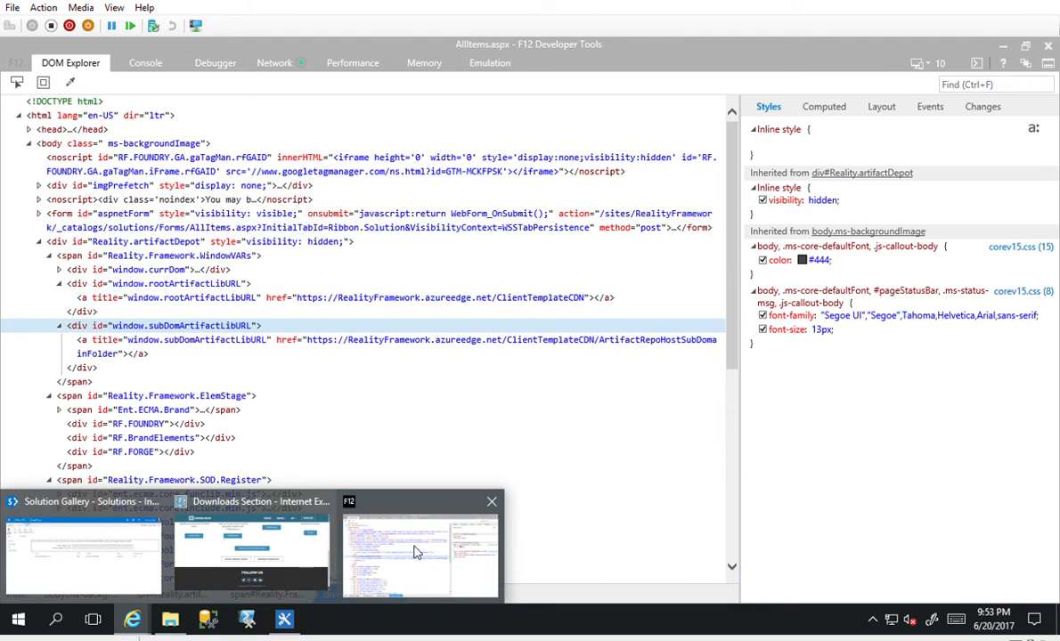
left_click(153, 570)
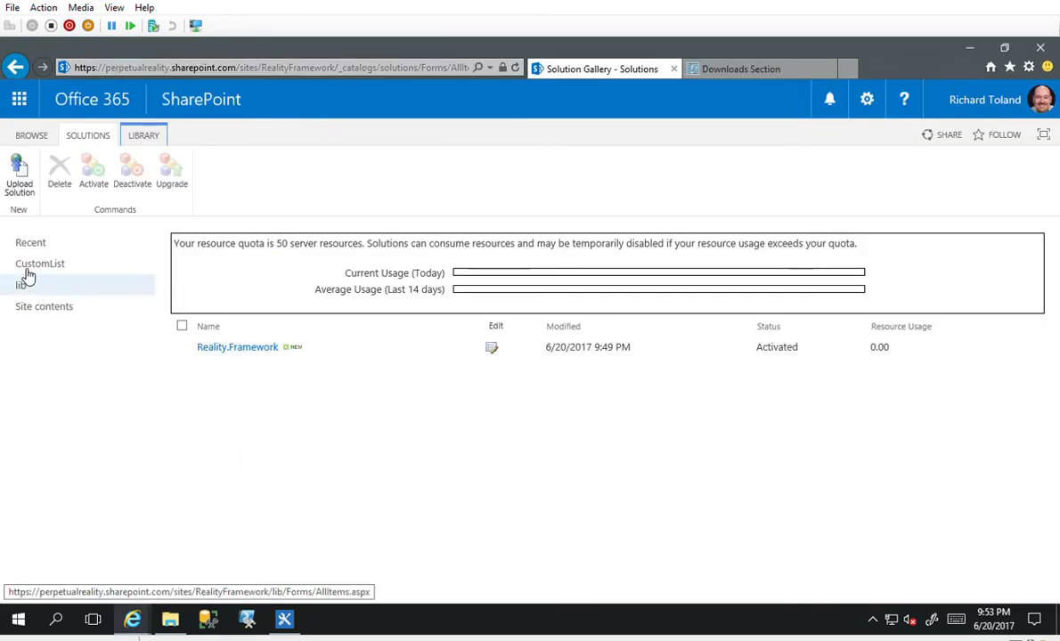
left_click(37, 303)
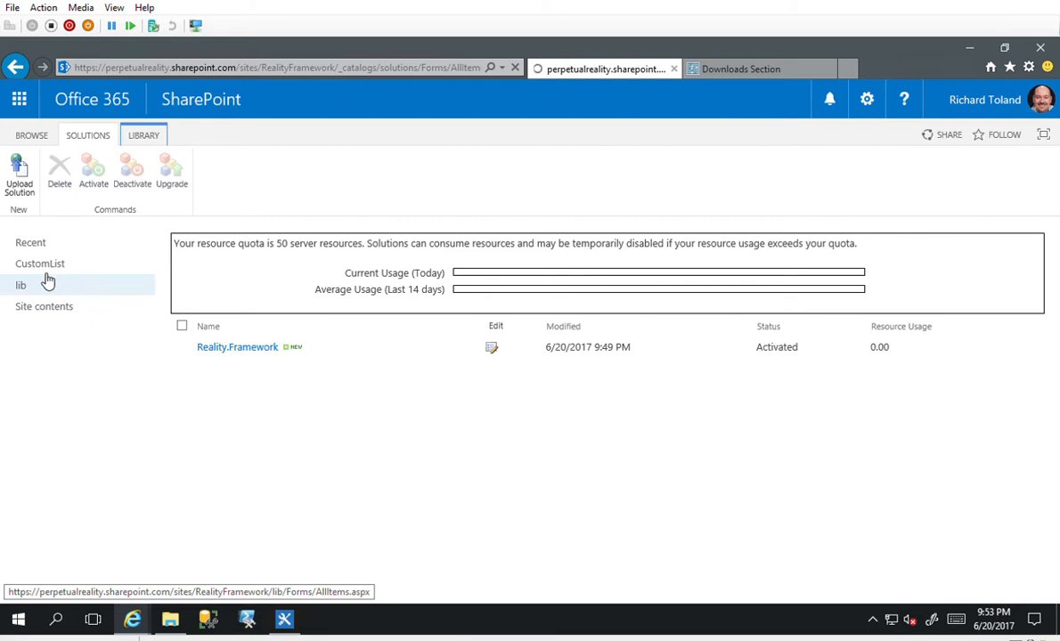
left_click(48, 282)
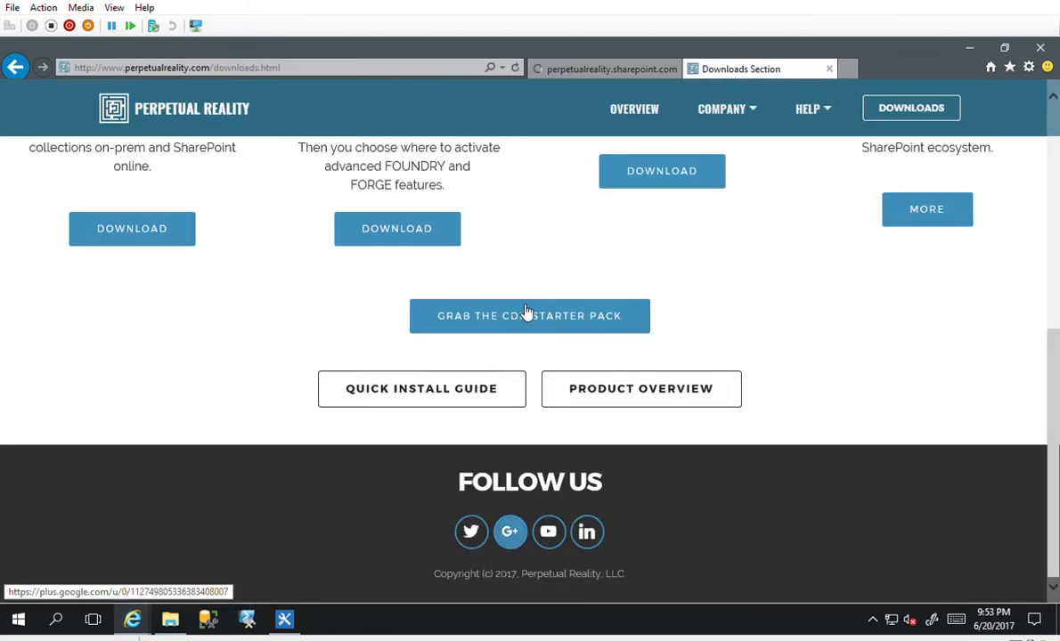
left_click(627, 63)
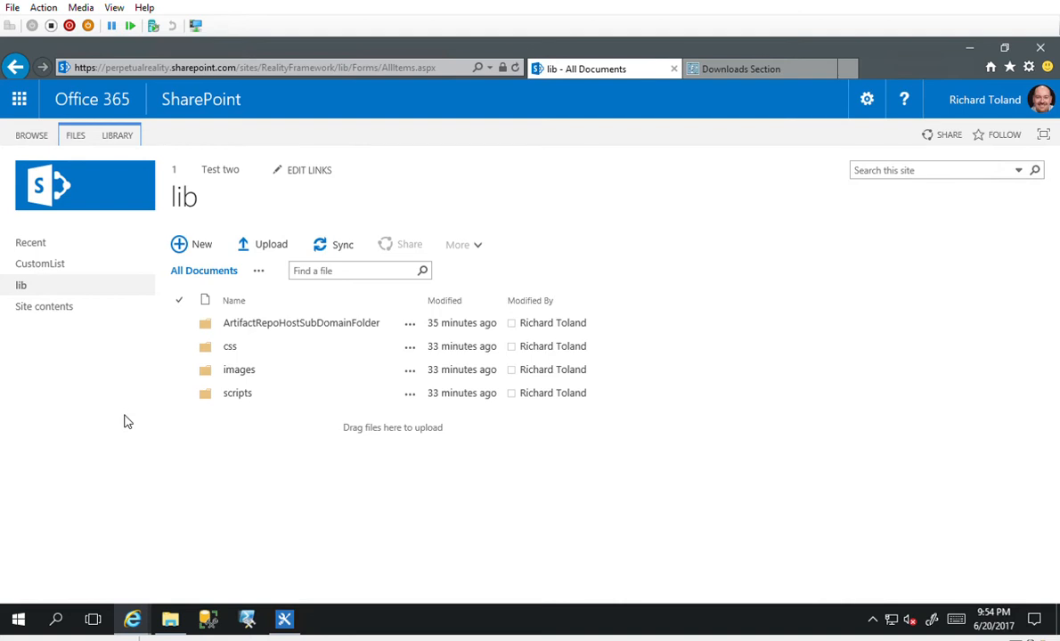
Step: Inspect the lib page in the DOM Explorer, expanding the Reality.artifactDepot element and its Reality.Framework.WindowVARs span
key("F12")
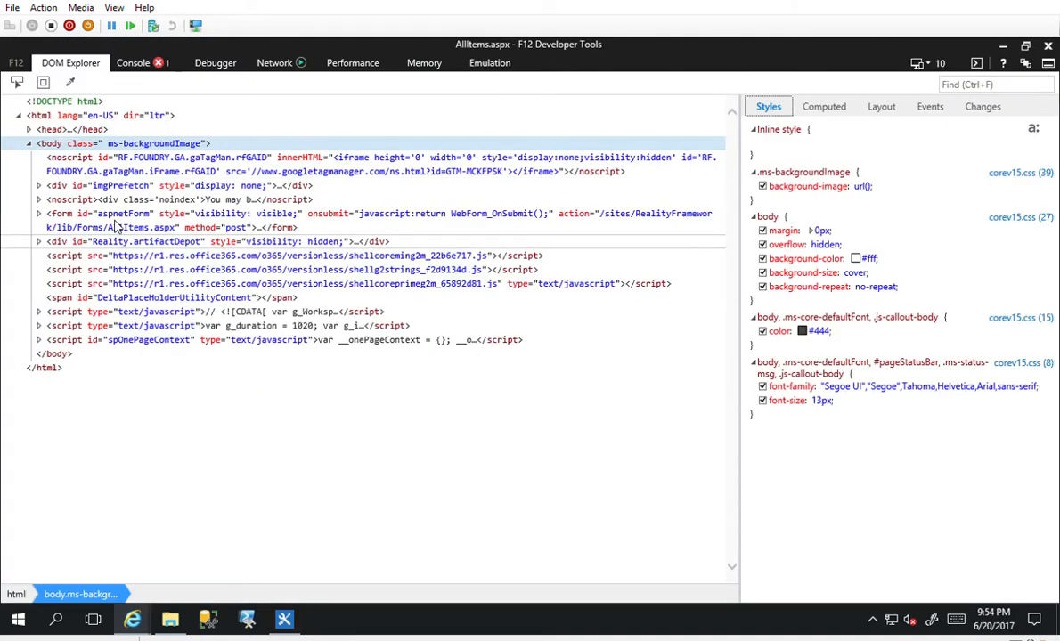
left_click(40, 241)
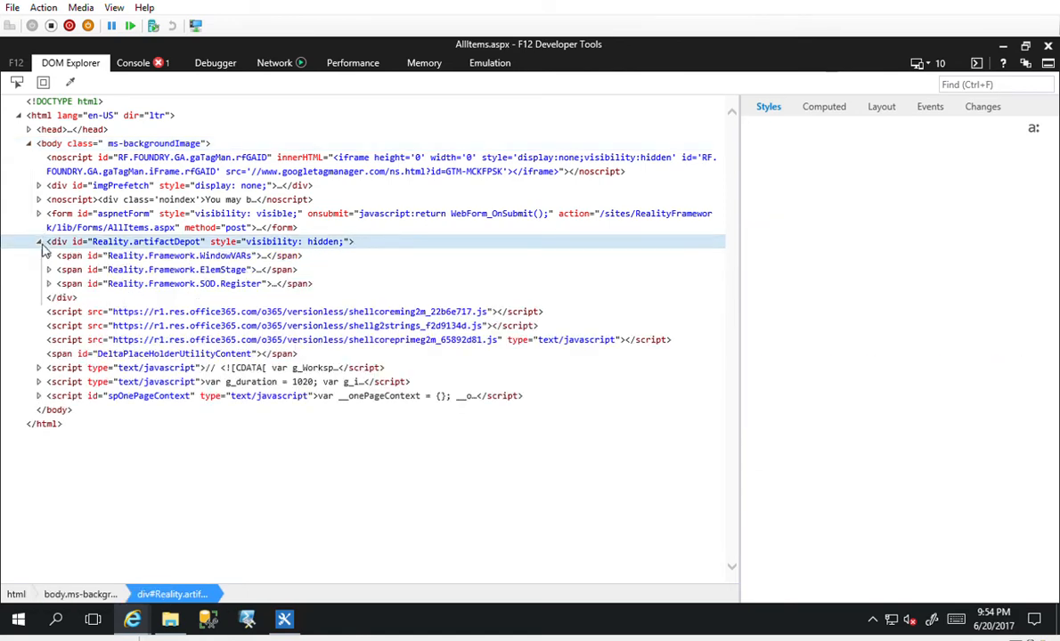
key("Down")
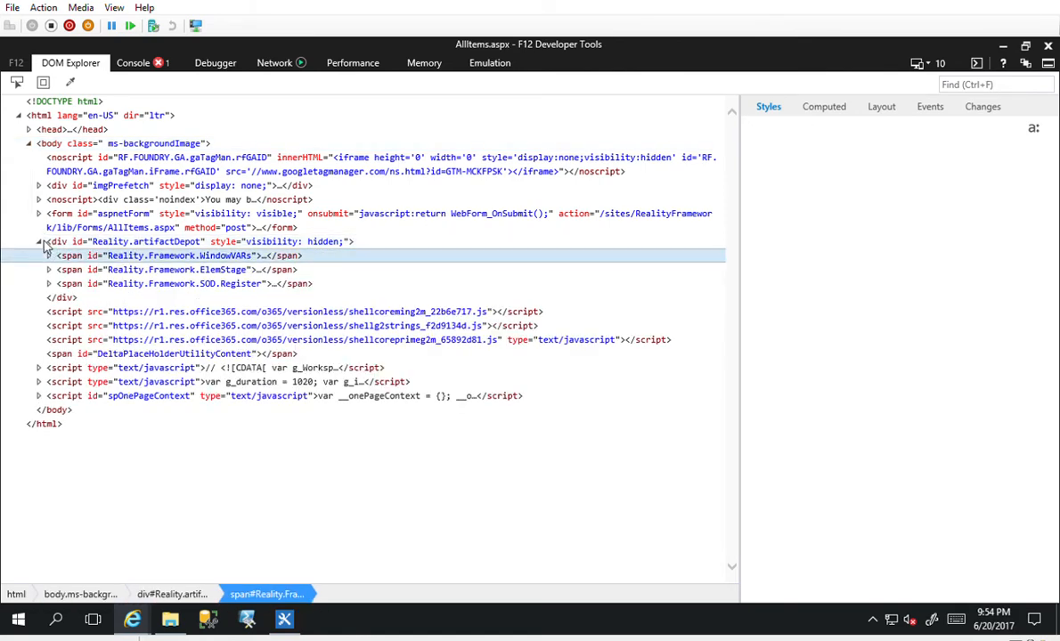
key("Right")
key("Down")
key("Down")
key("Down")
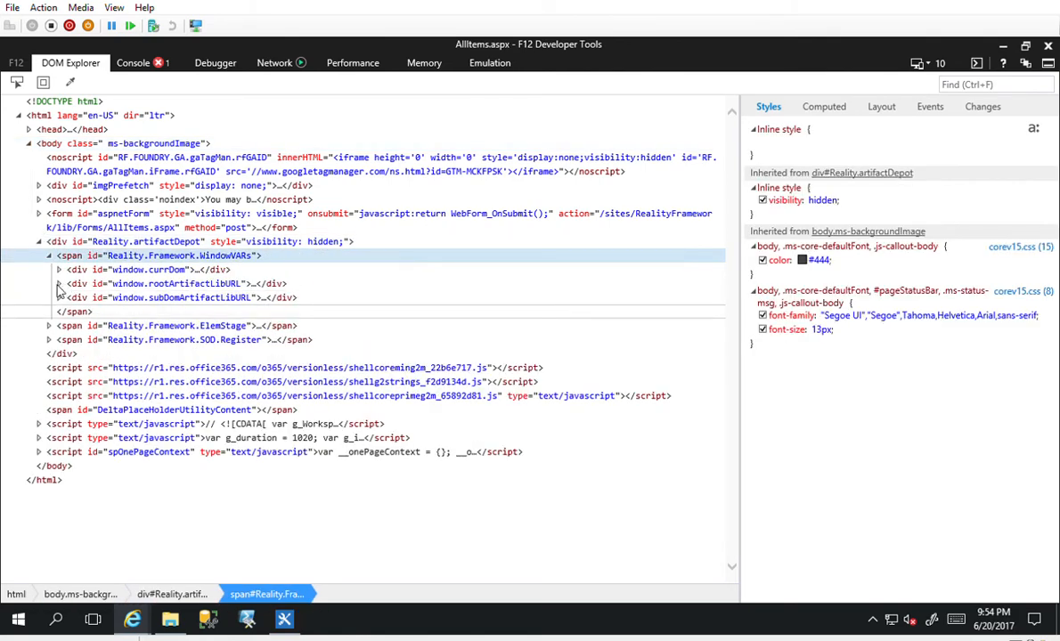
Step: Examine the window.subDomArtifactLibURL, window.rootArtifactLibURL and window.currDom entries, collapse window.currDom, and select the Reality.artifactDepot element
key("Right")
key("Up")
key("Right")
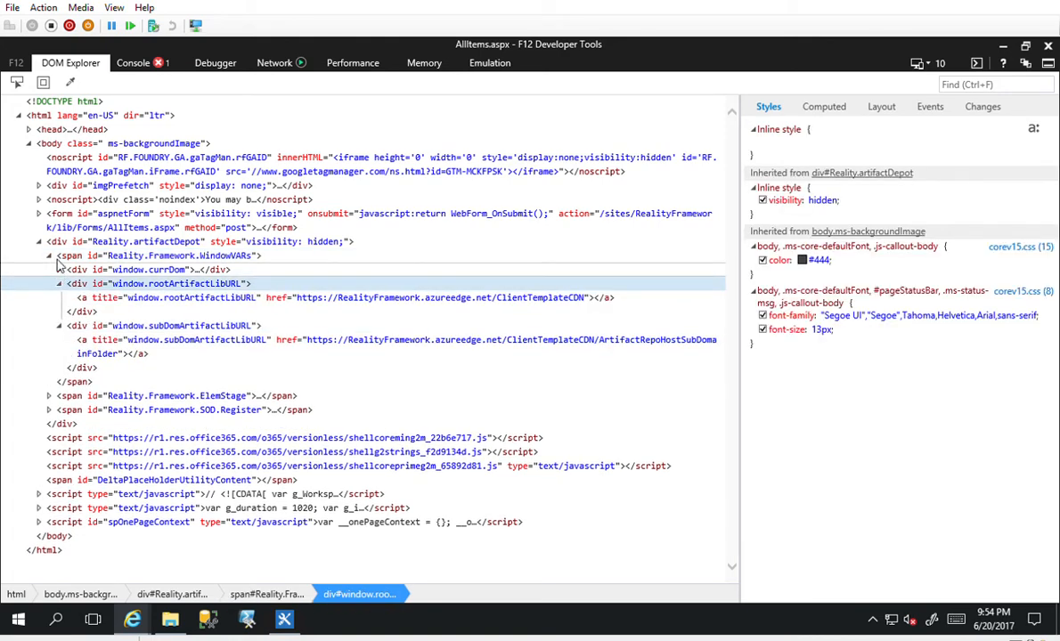
key("Up")
key("Right")
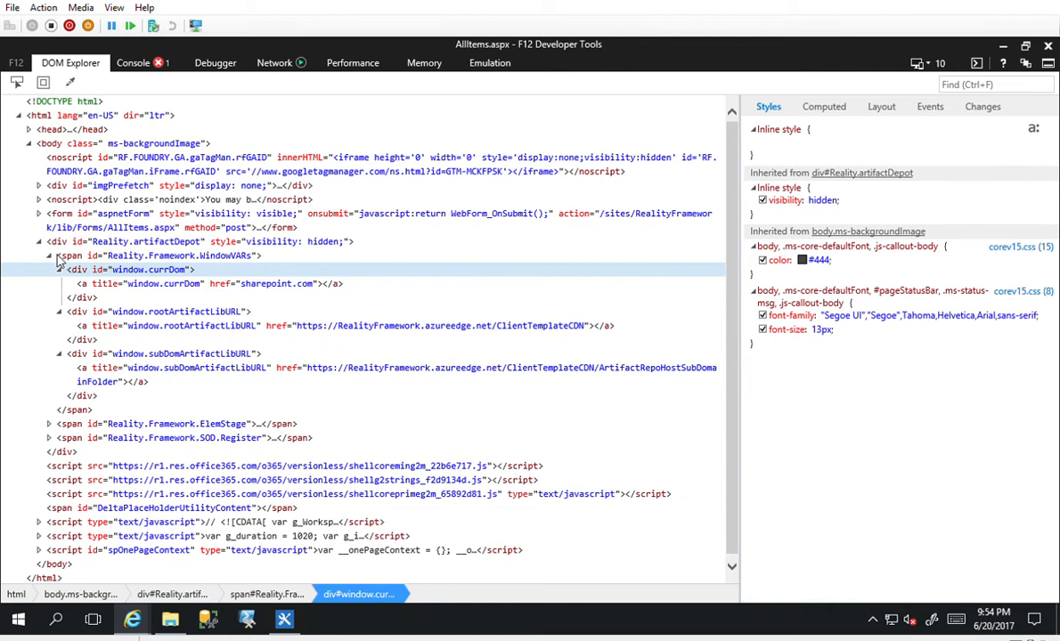
key("Left")
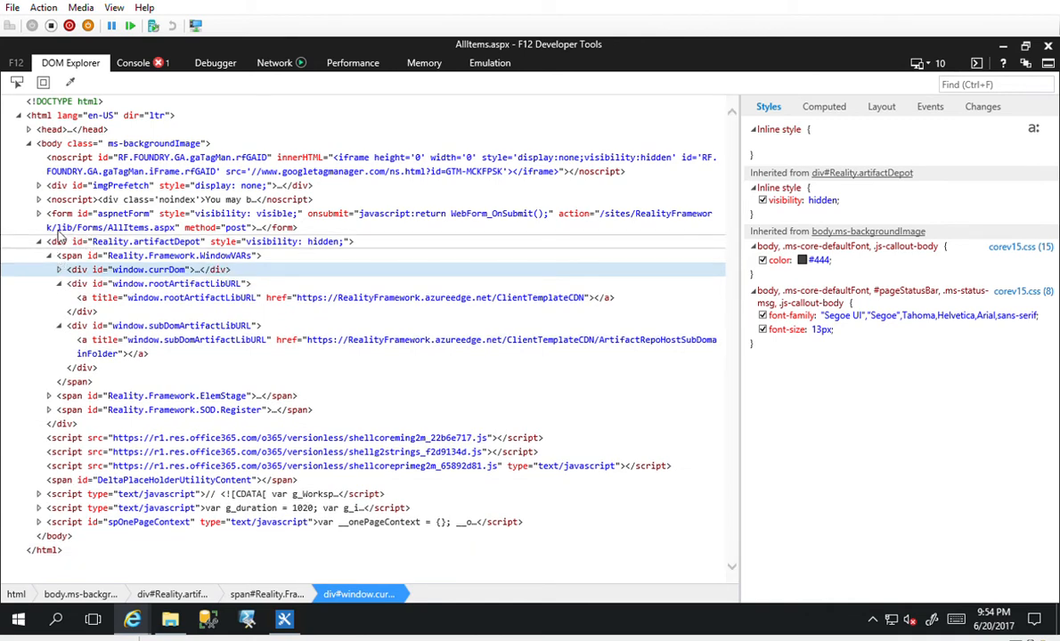
left_click(57, 238)
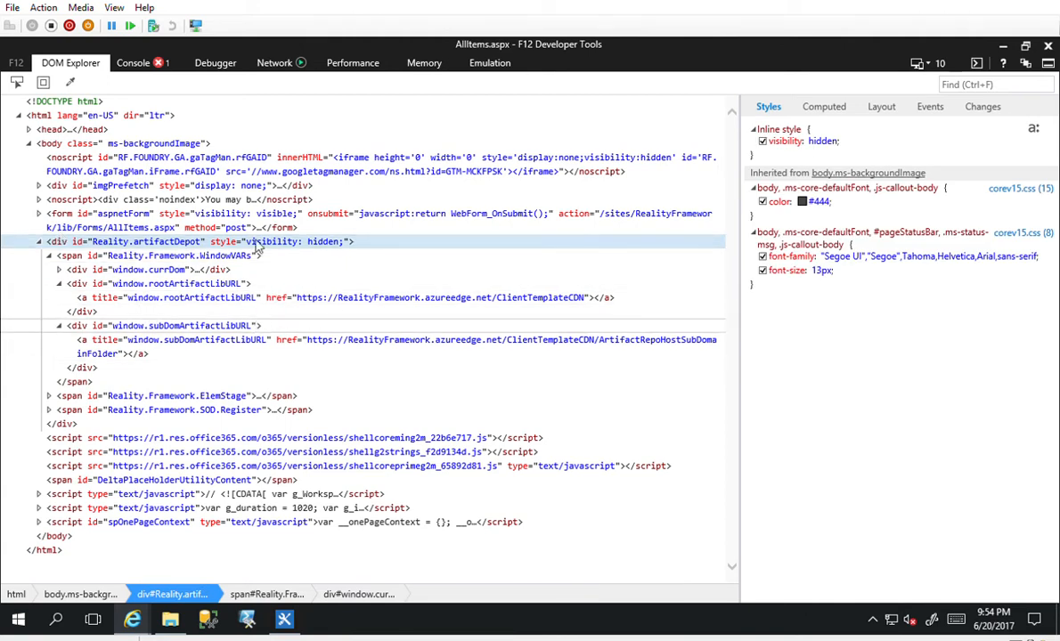
Step: Review the scripts loaded by AllItems.aspx in the Debugger, including the ent.ecma and reality.tools files, and close the developer tools
left_click(201, 59)
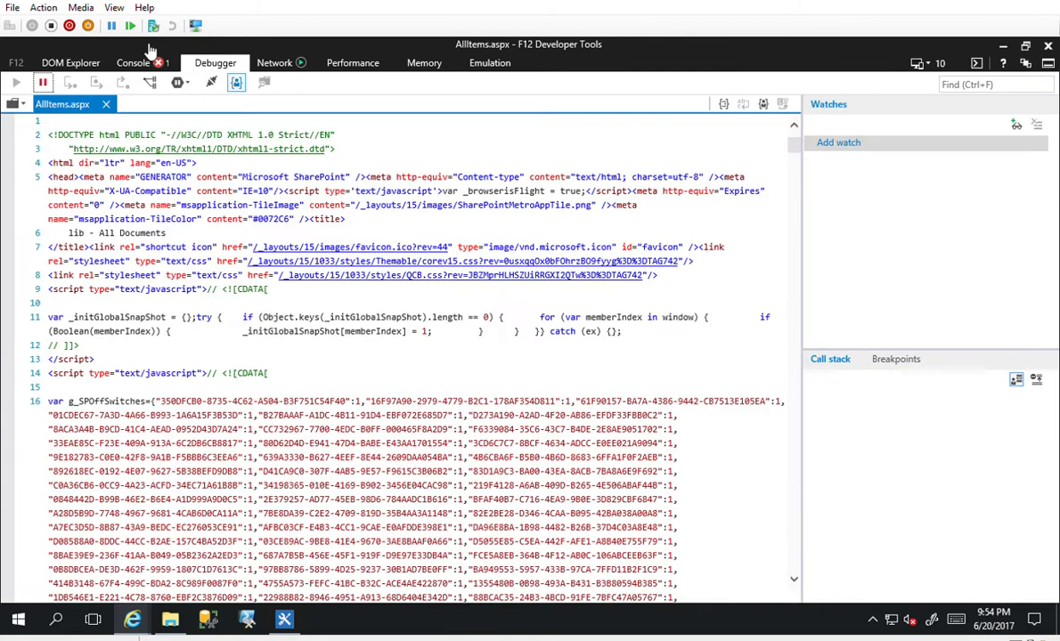
left_click(13, 104)
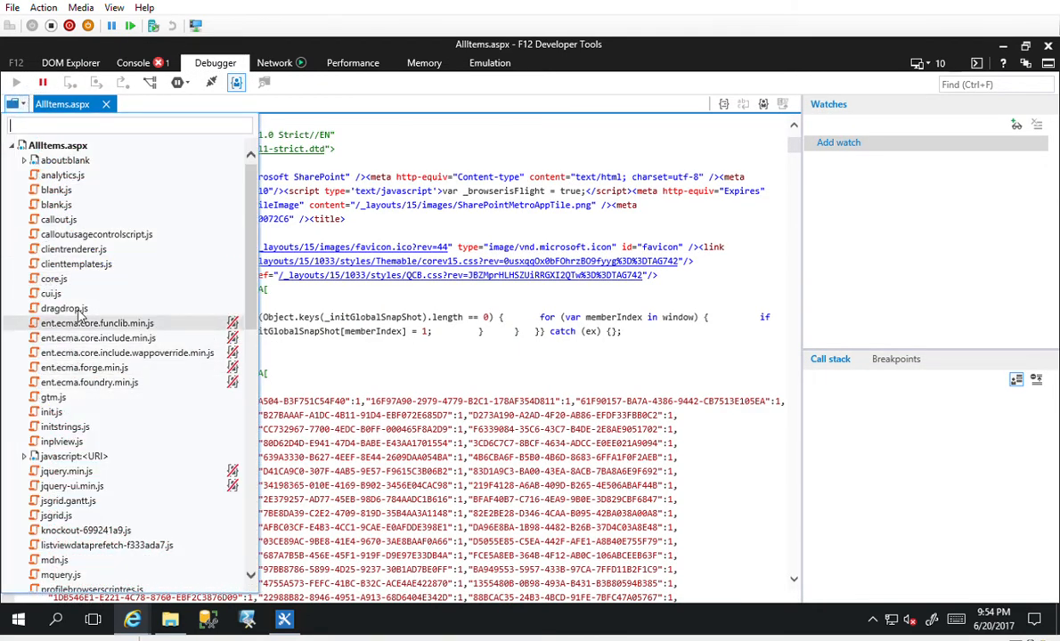
key("Escape")
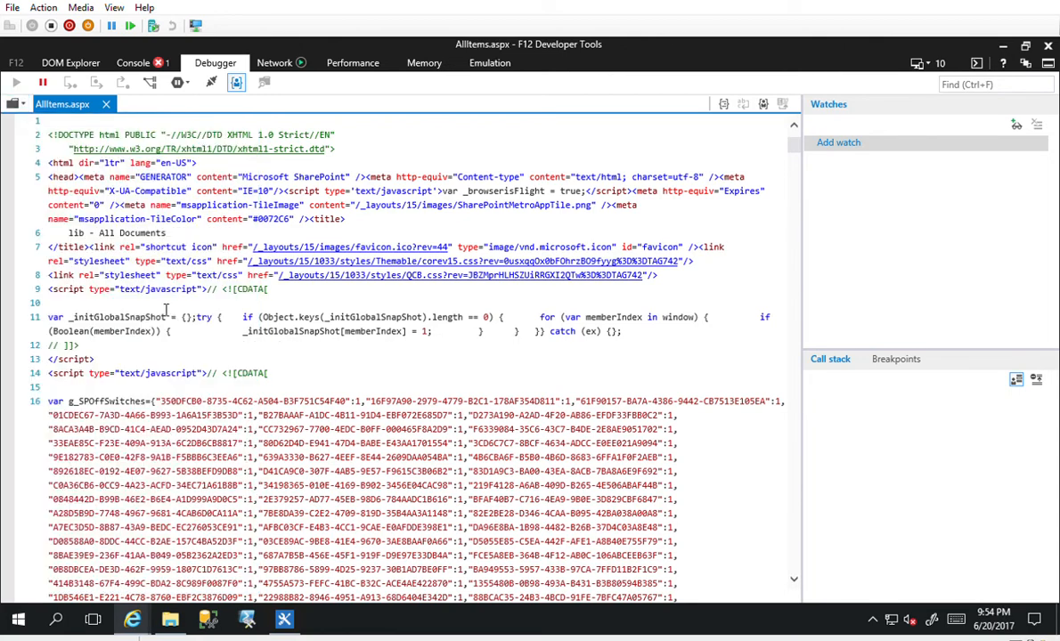
left_click(17, 104)
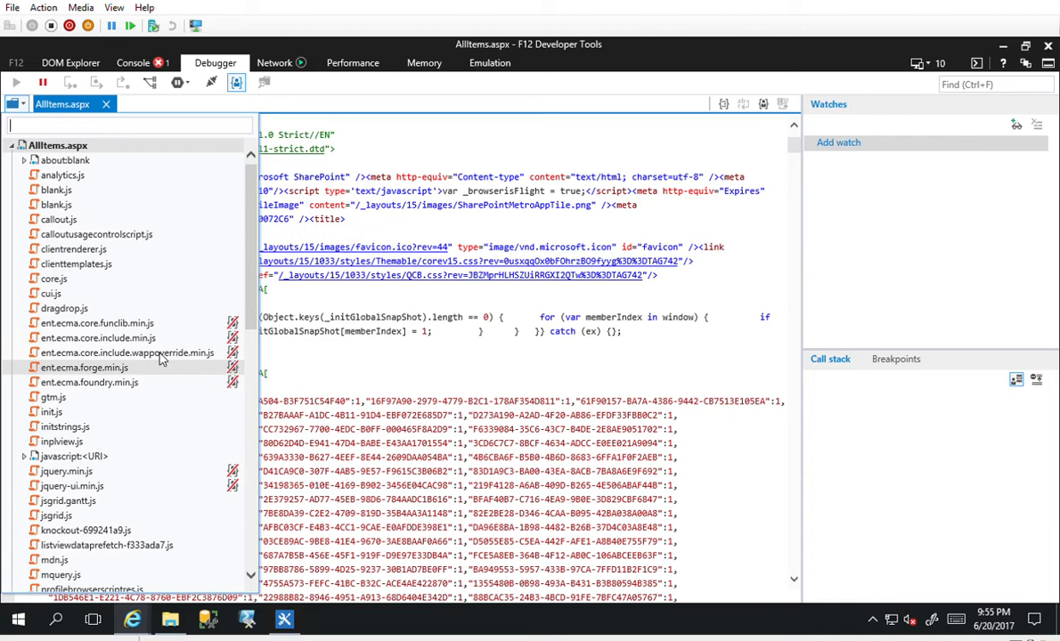
scroll(161, 358, "down", 9)
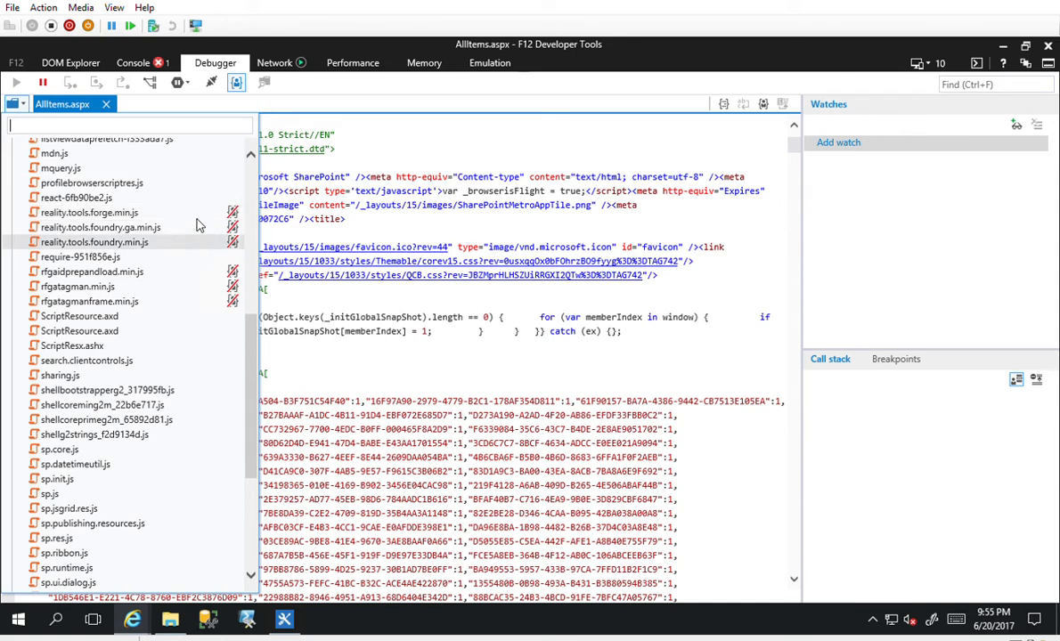
key("Escape")
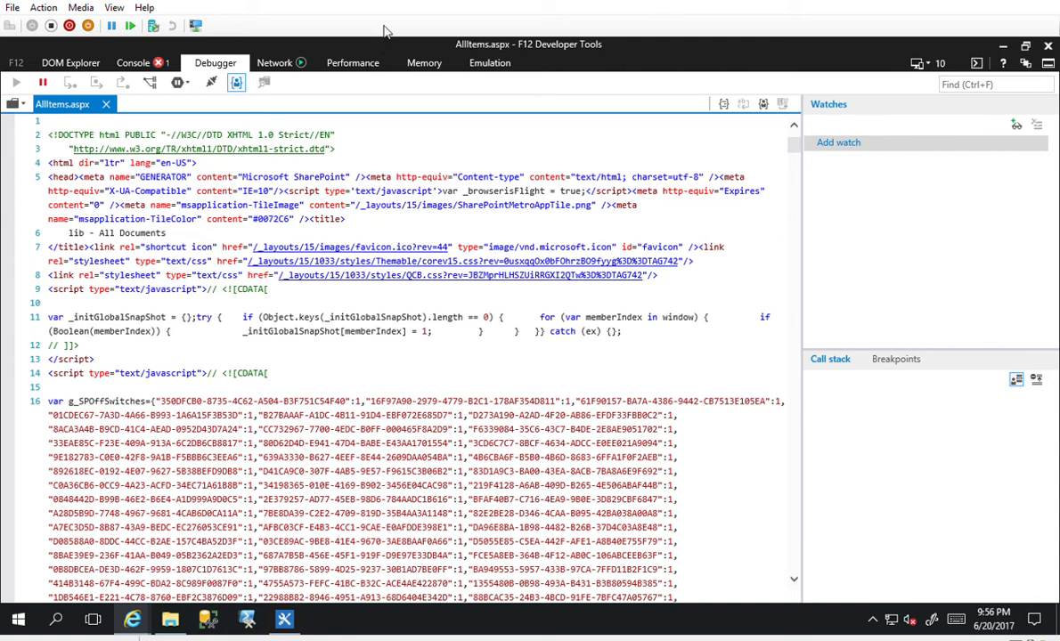
left_click(1049, 44)
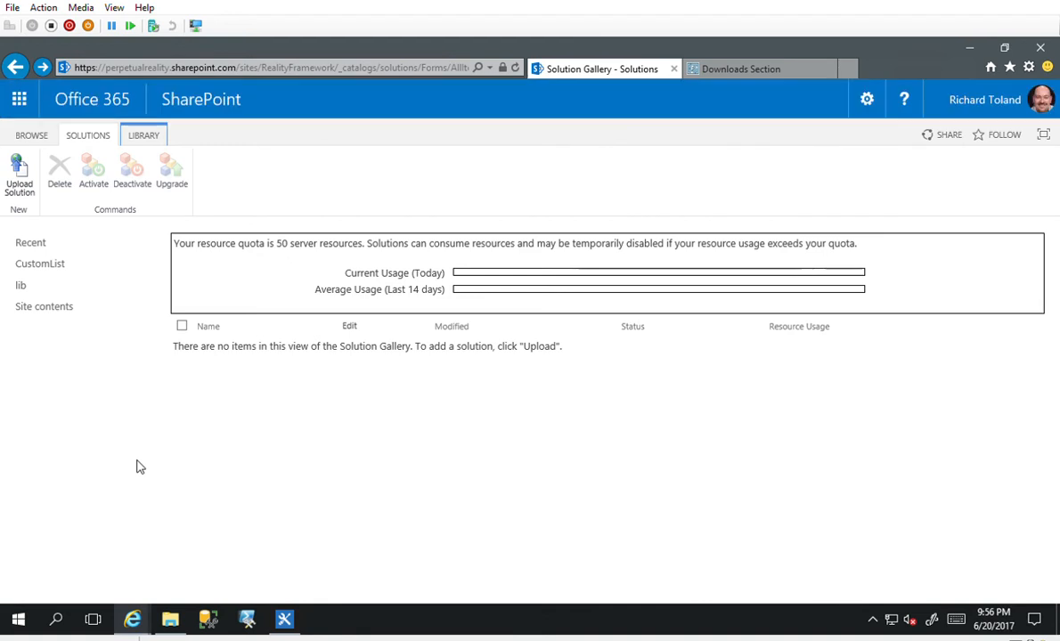
Step: Download the Reality.Framework Farm Solution package from the Downloads page and save Reality.Framework.Farm.wsp
left_click(723, 59)
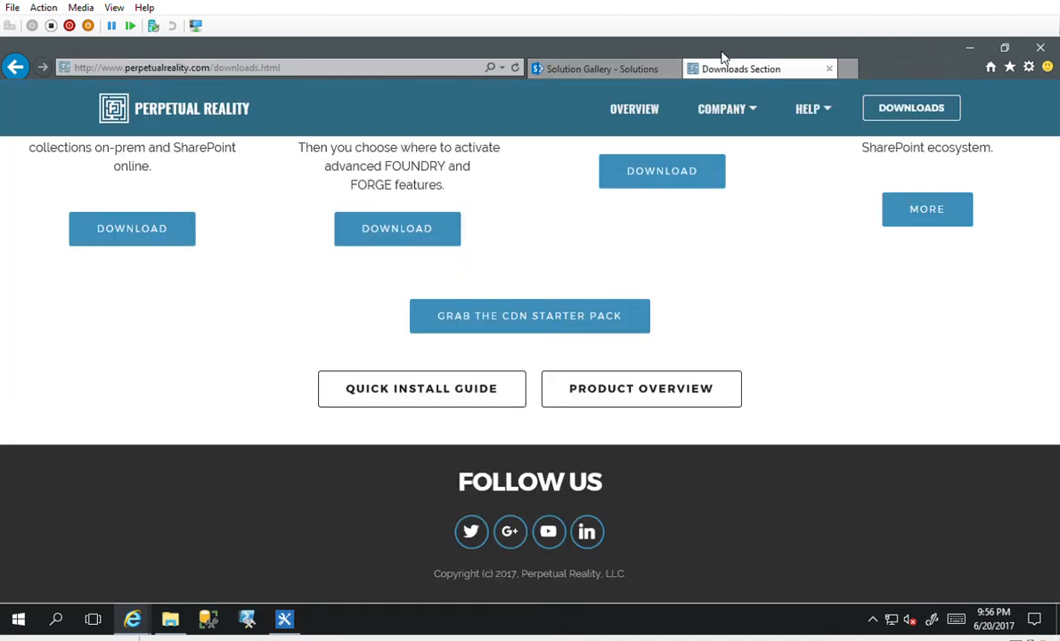
scroll(619, 343, "up", 5)
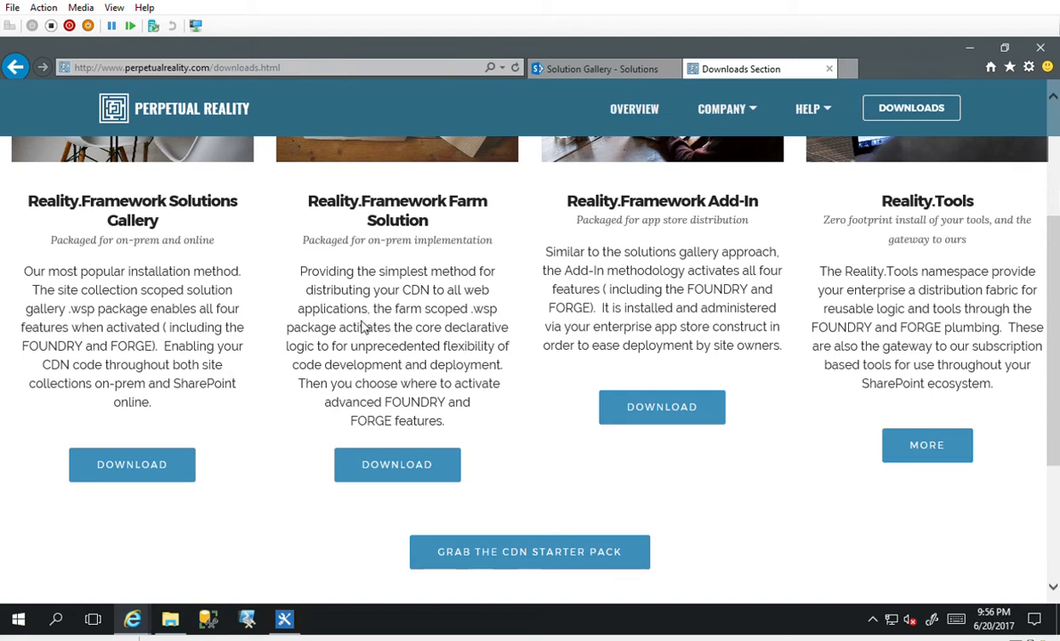
scroll(443, 341, "up", 2)
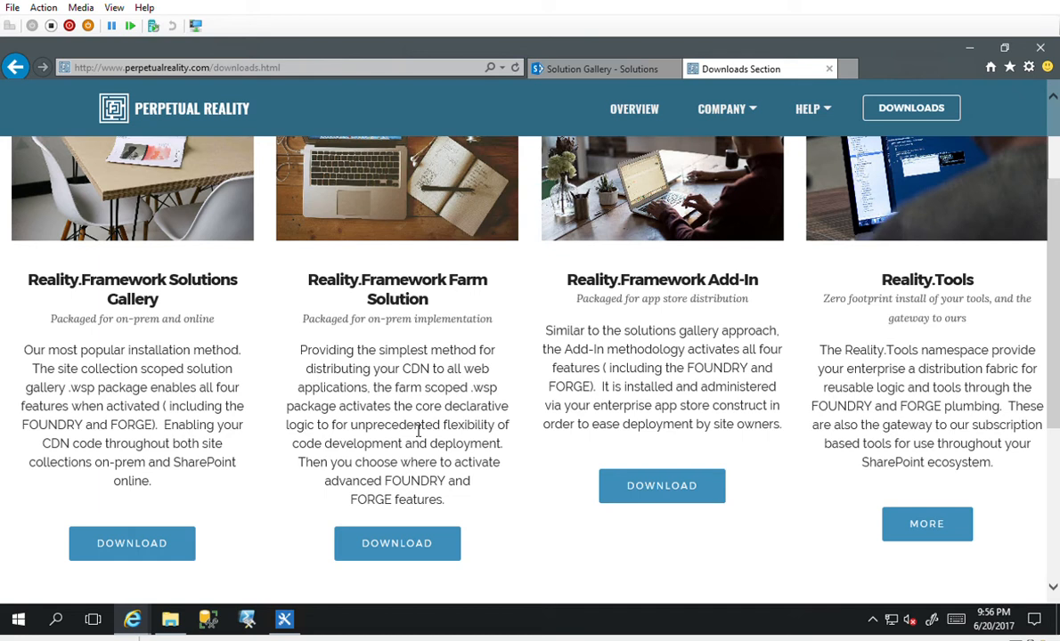
left_click(390, 537)
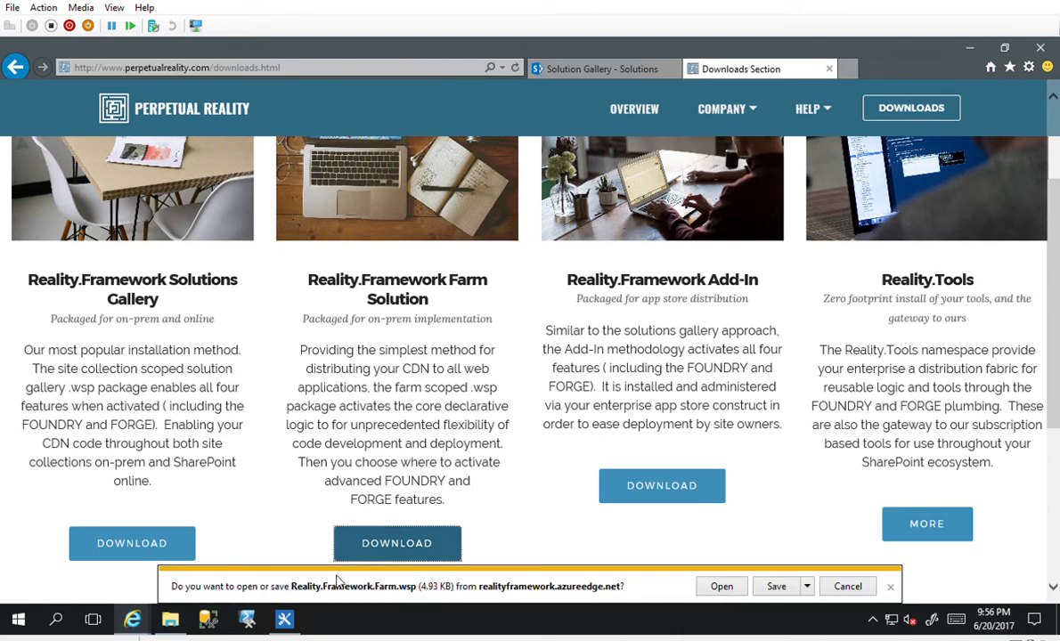
left_click(776, 586)
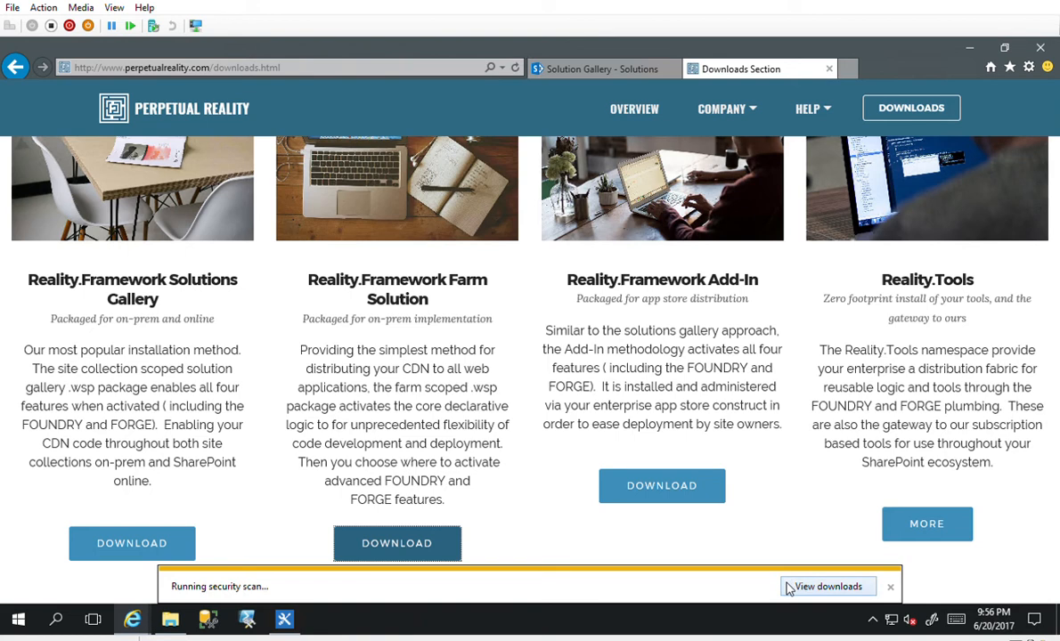
Step: Open the Downloads folder from the browser's download list and locate Reality.Framework.Farm.wsp
left_click(828, 586)
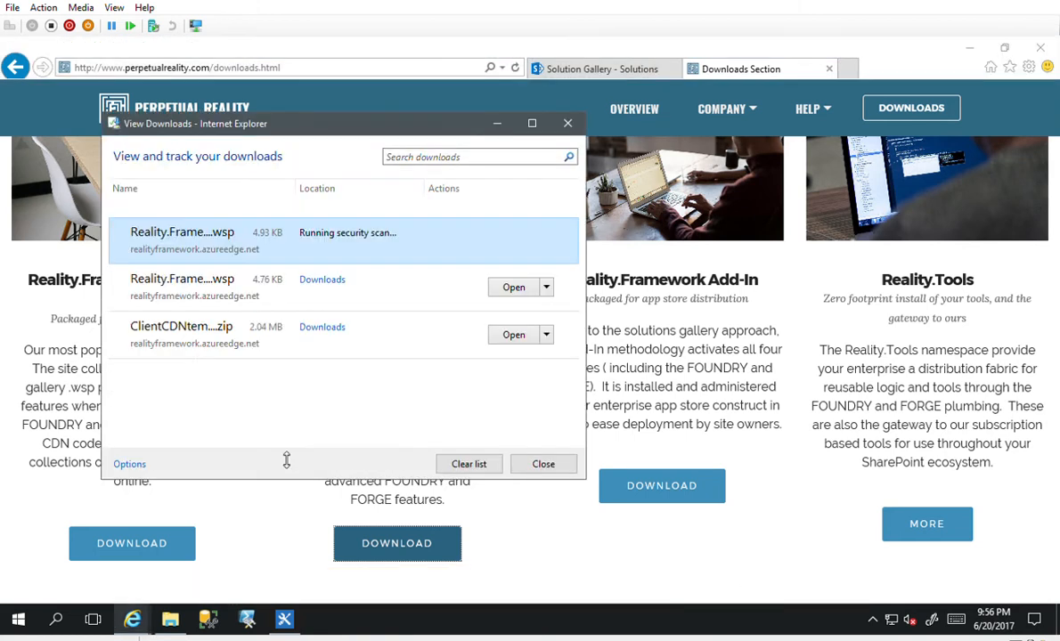
left_click(318, 280)
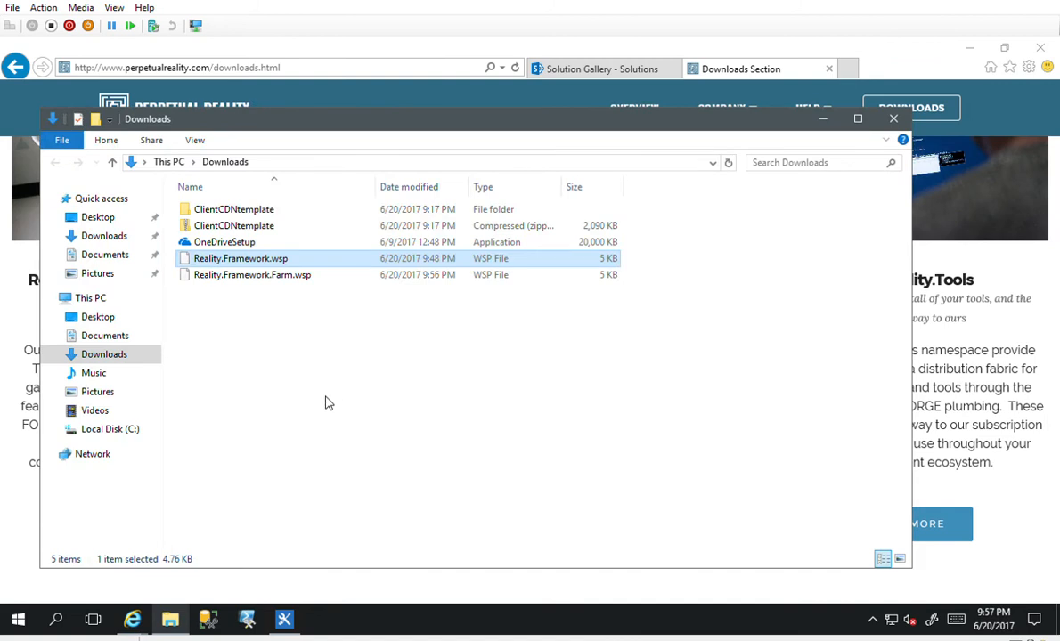
left_click(272, 275)
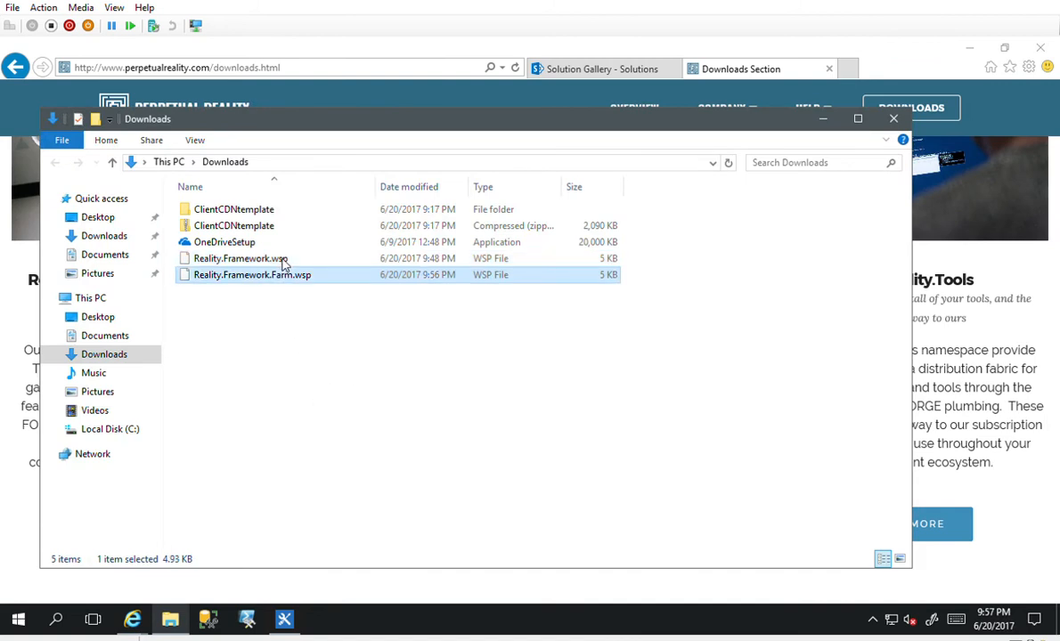
left_click(294, 330)
Step: Launch SharePoint 2016 Central Administration and allow it to make changes to the device
left_click(132, 615)
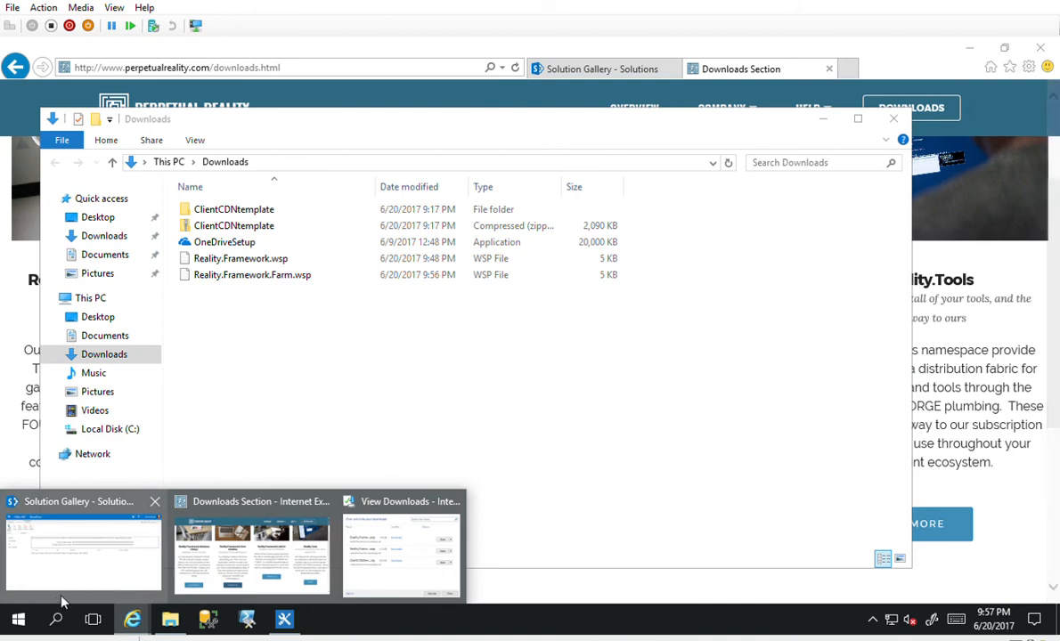
left_click(18, 619)
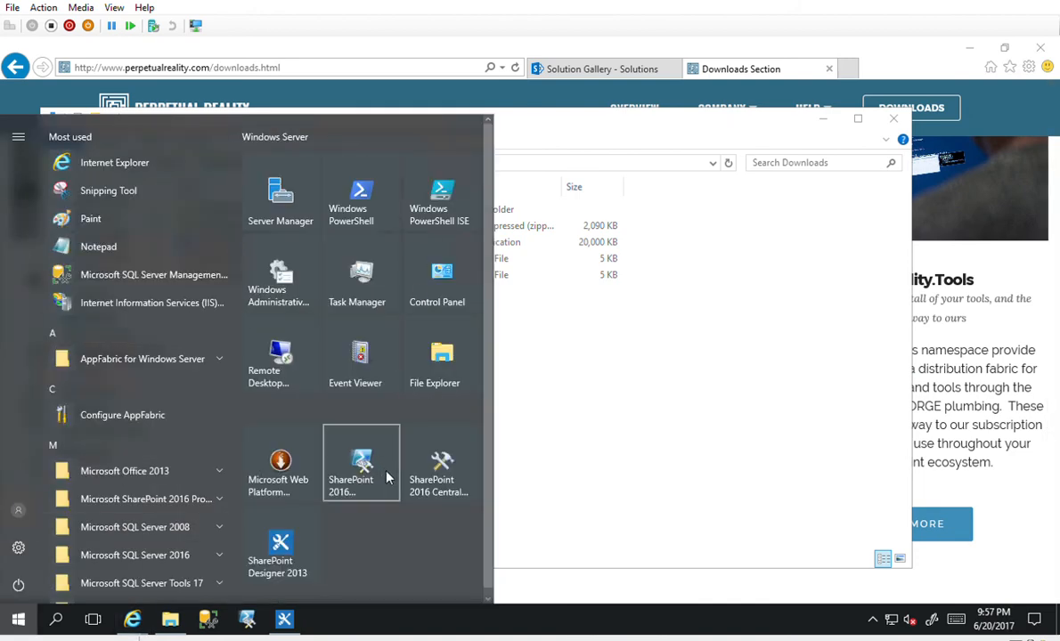
left_click(437, 470)
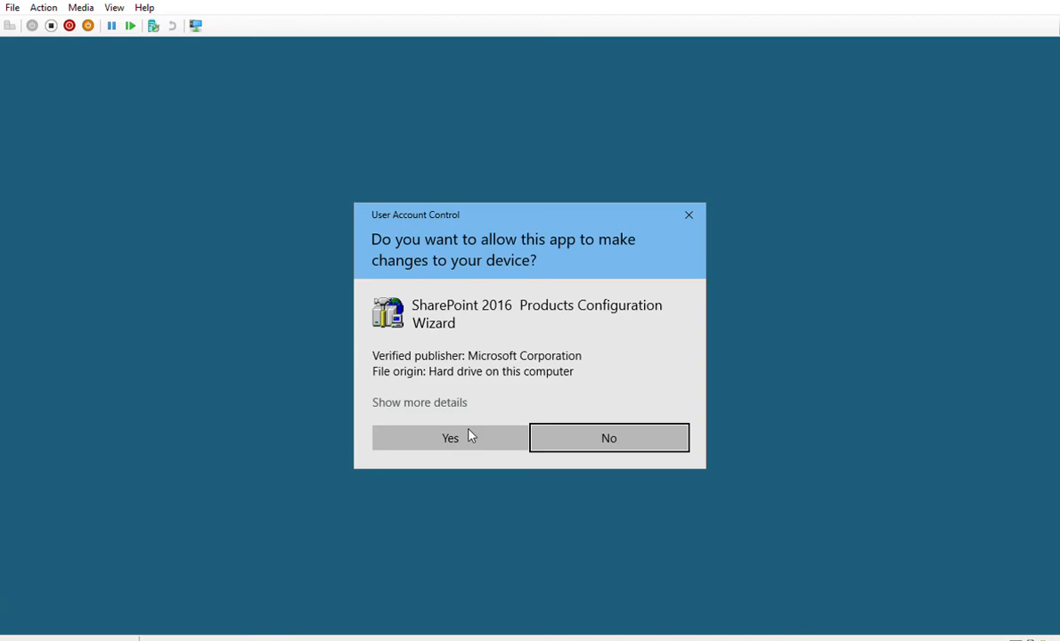
left_click(473, 440)
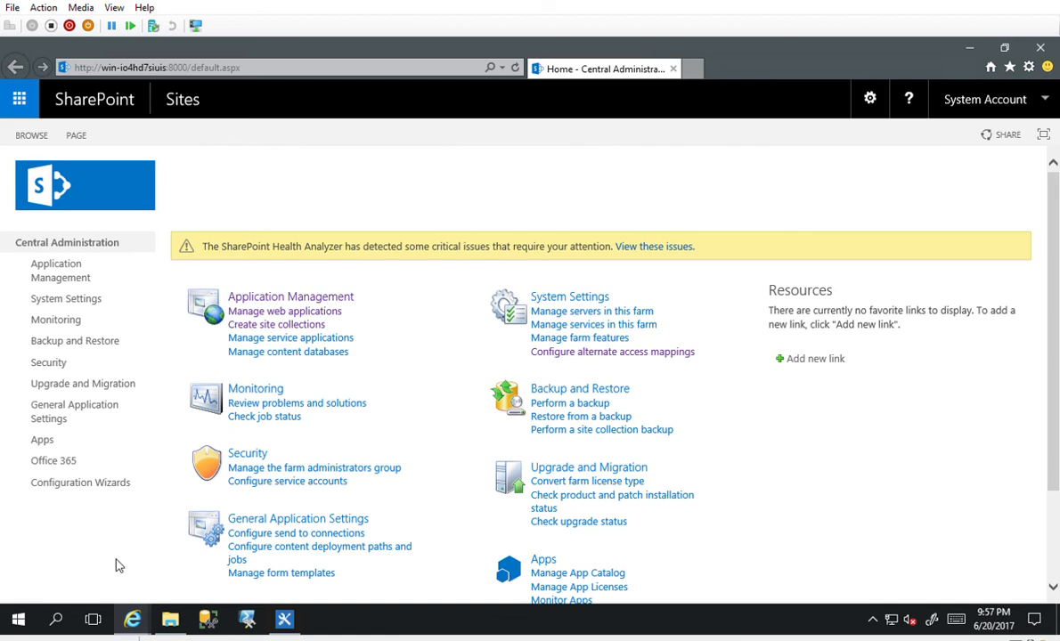
Step: Review the Solutions Gallery and Farm Solution options on the Downloads page, and return to the Central Administration home page
mouse_move(138, 609)
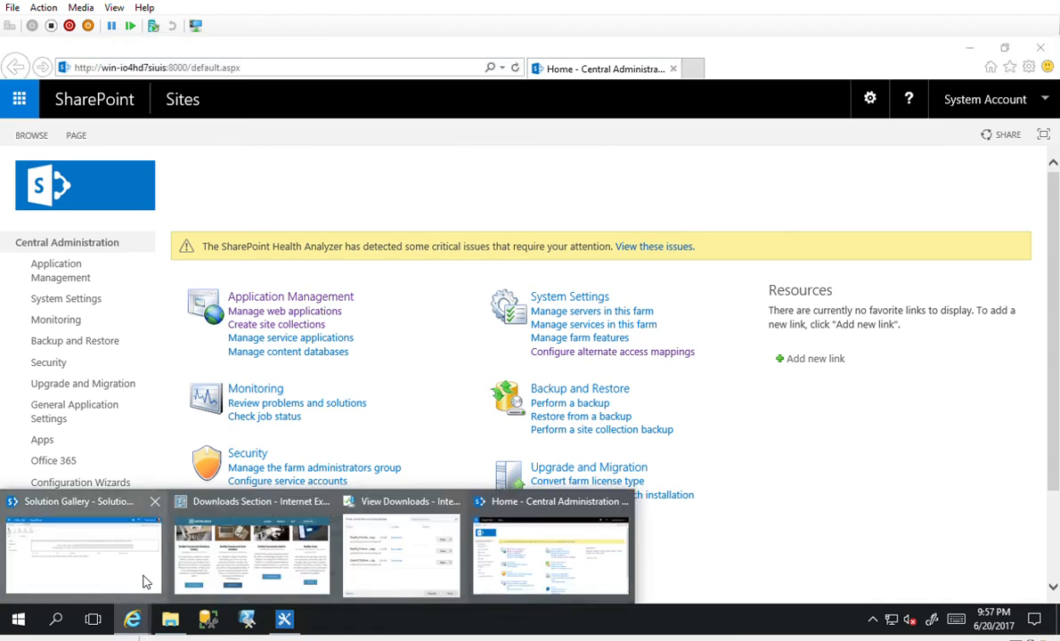
left_click(215, 516)
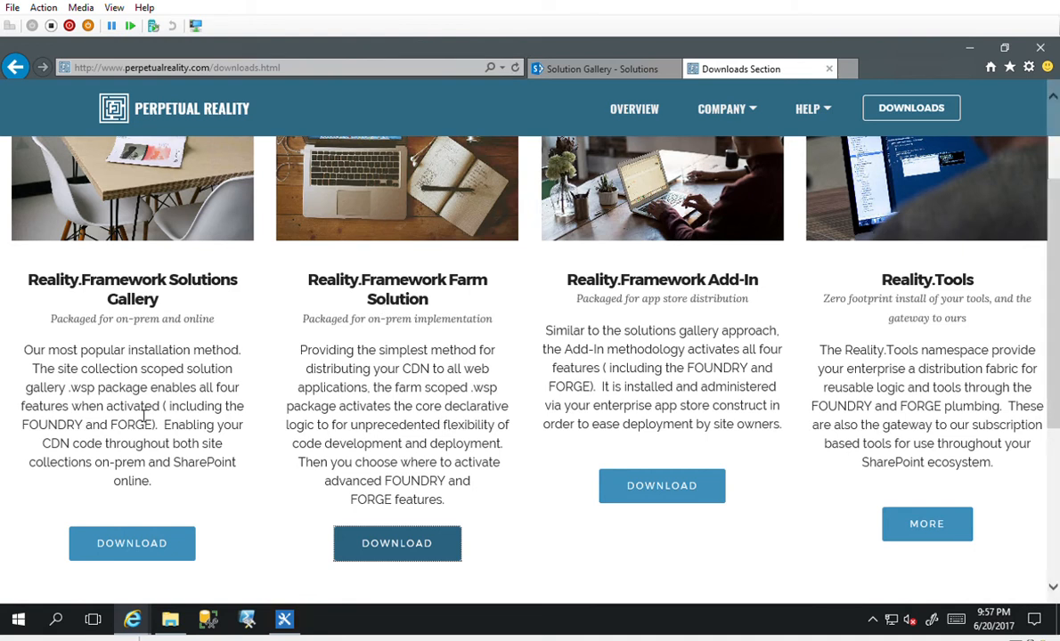
left_click(132, 619)
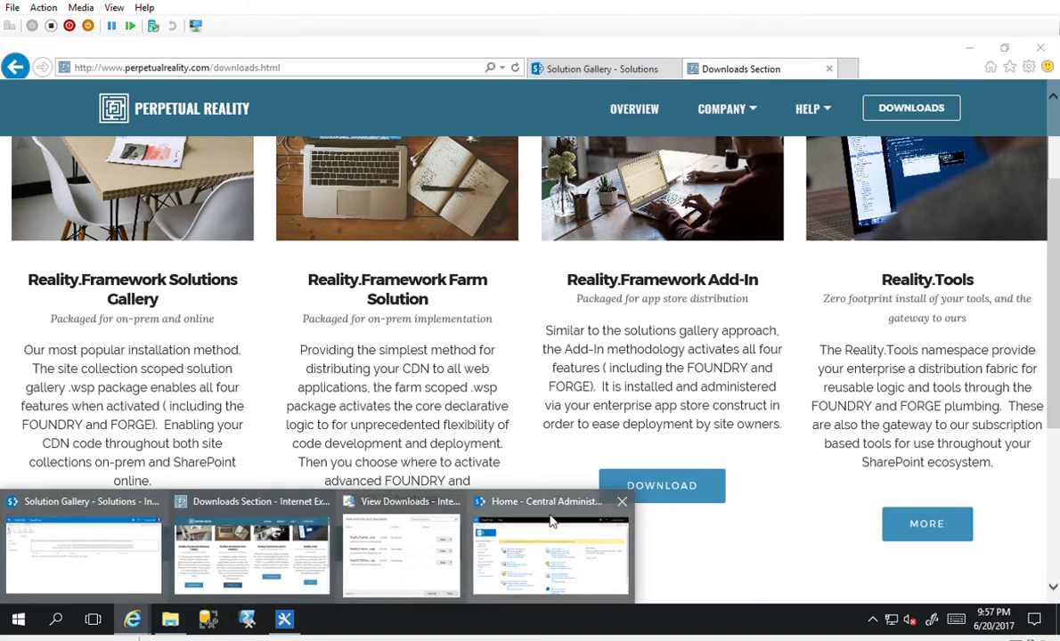
left_click(550, 548)
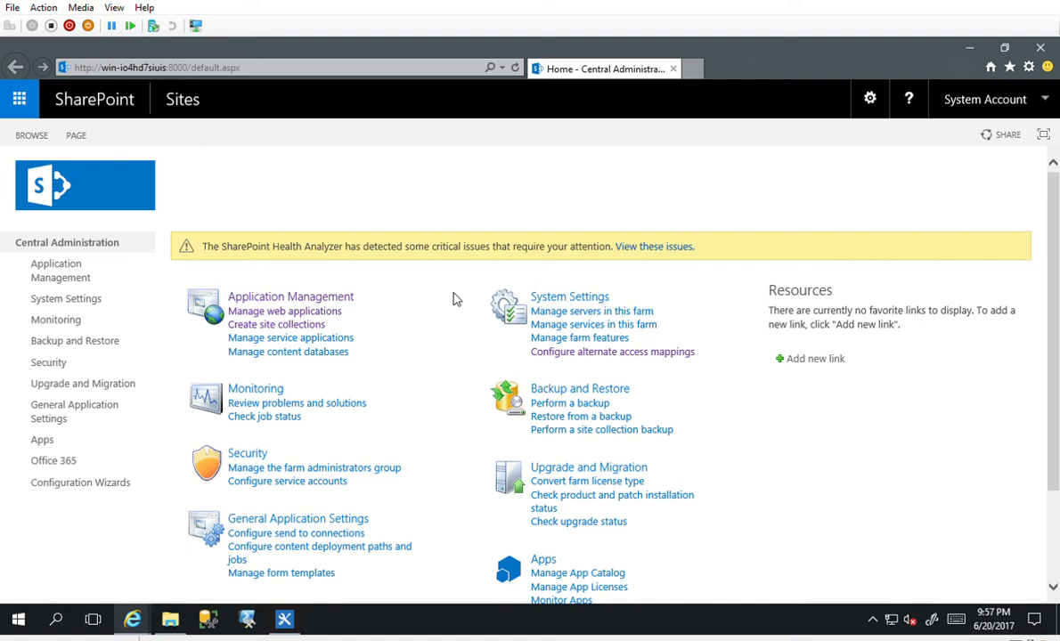
Step: Search the Central Administration home page for "sollution", close the search, and open System Settings
key("ctrl+f")
type("sollution")
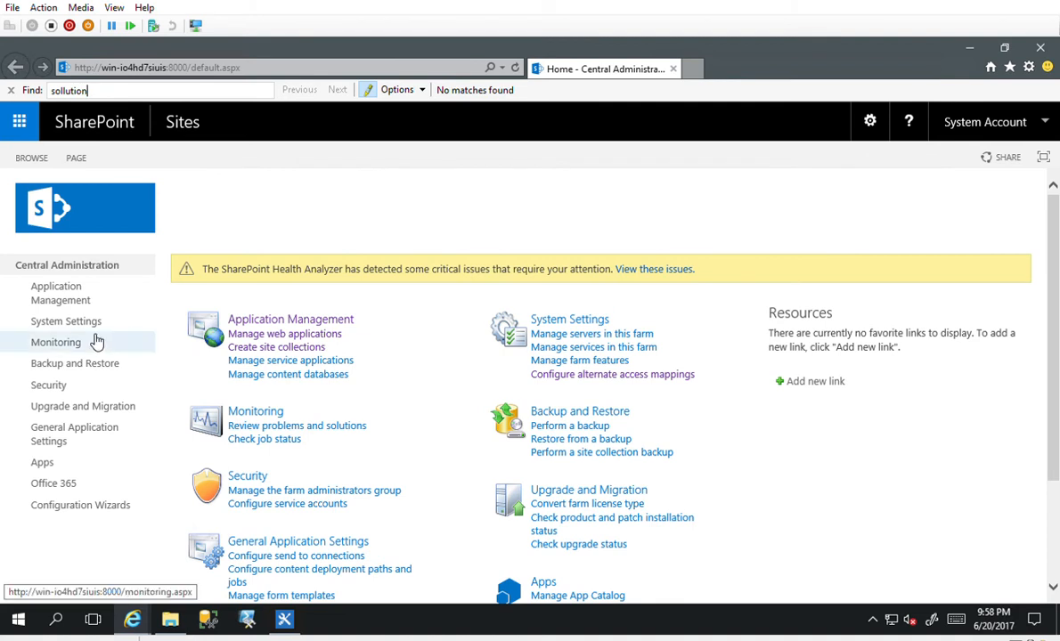
key("Escape")
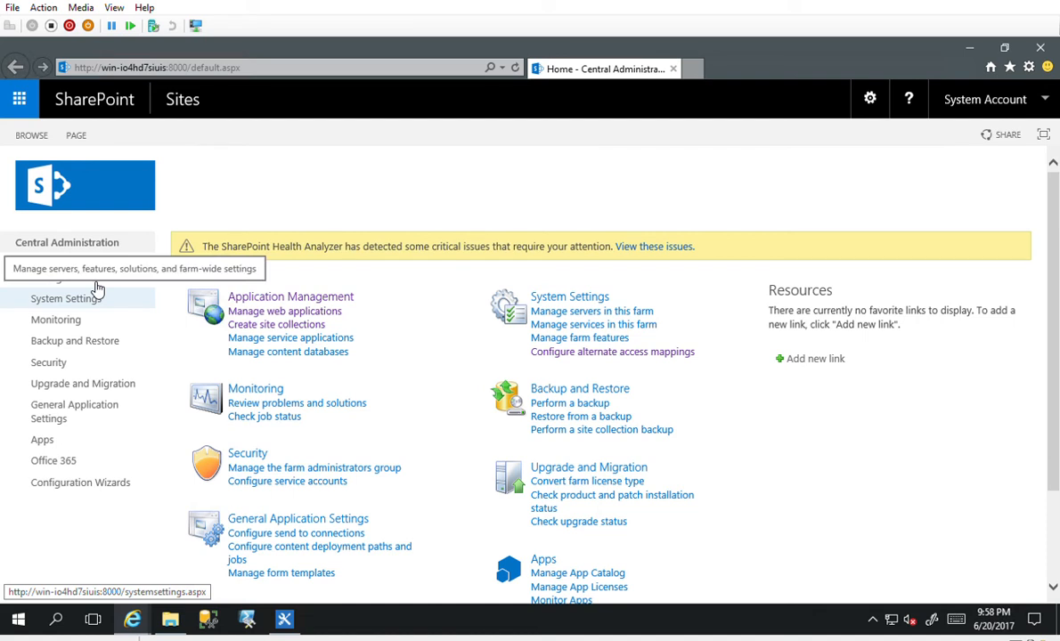
left_click(98, 289)
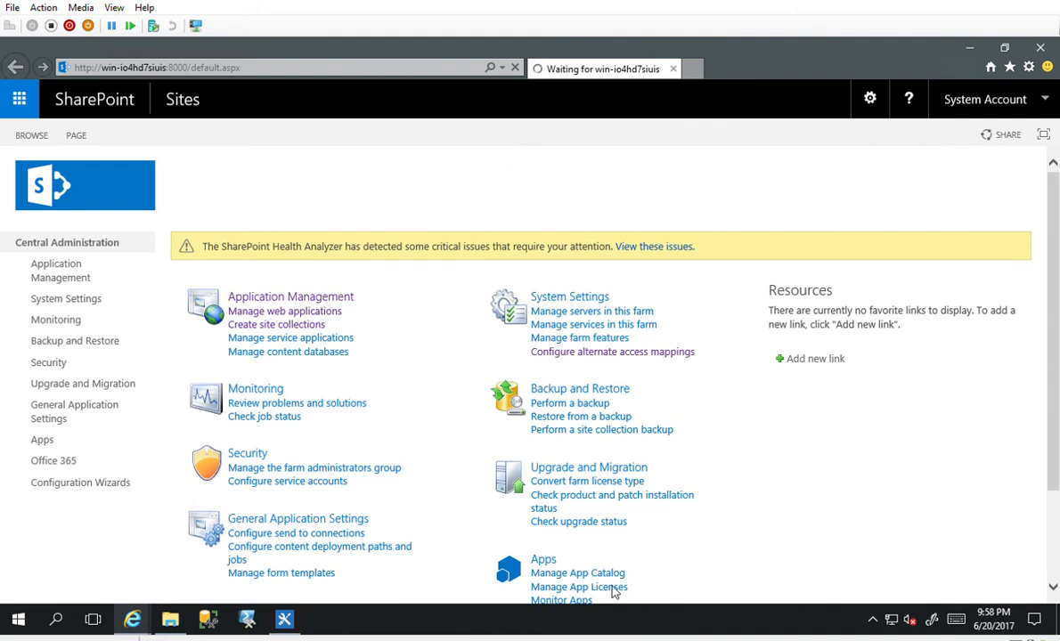
left_click(358, 615)
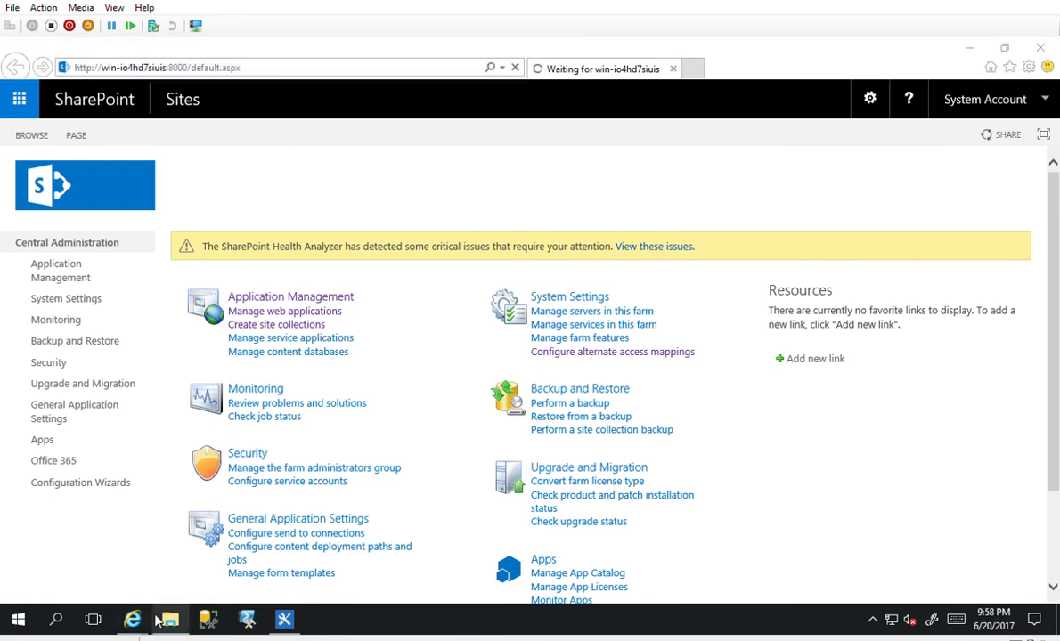
Step: Switch to the online RealityFramework site and open its site collection features from Site Settings
mouse_move(130, 620)
left_click(93, 579)
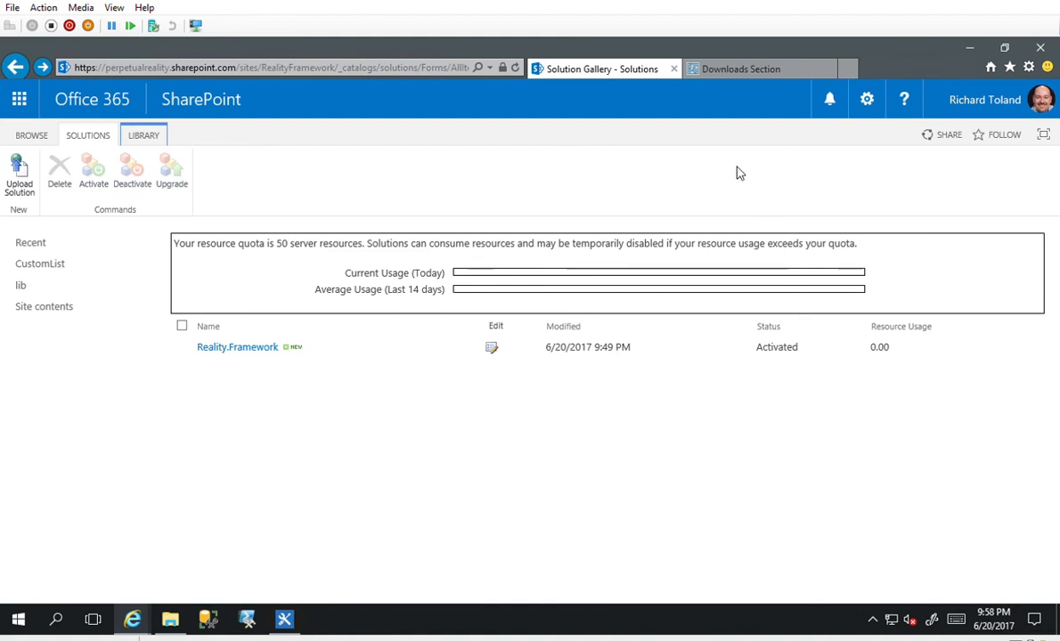
left_click(874, 86)
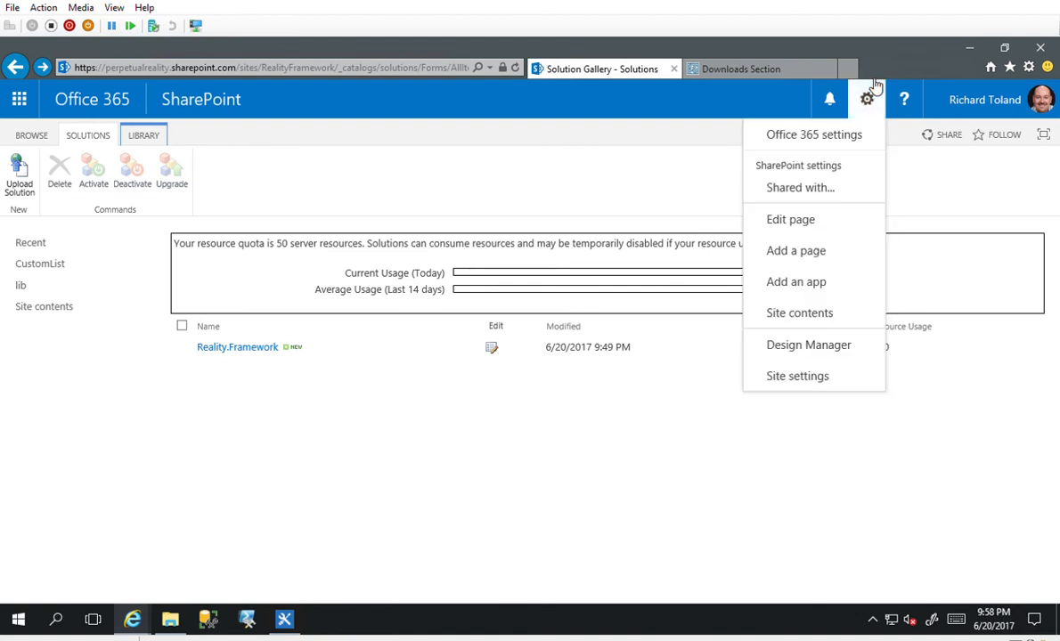
left_click(822, 375)
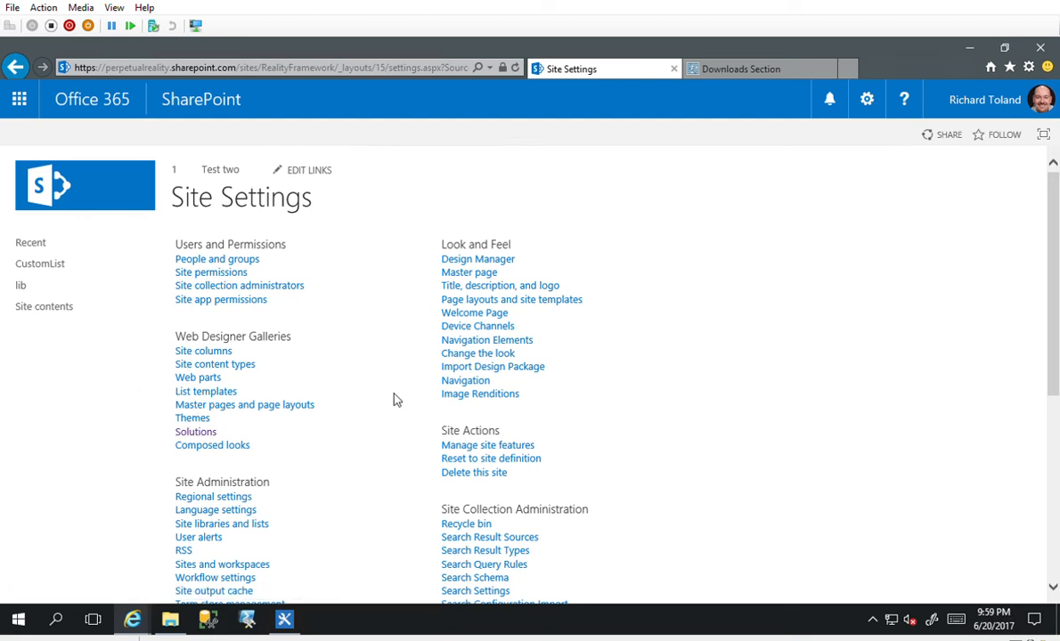
scroll(397, 400, "down", 3)
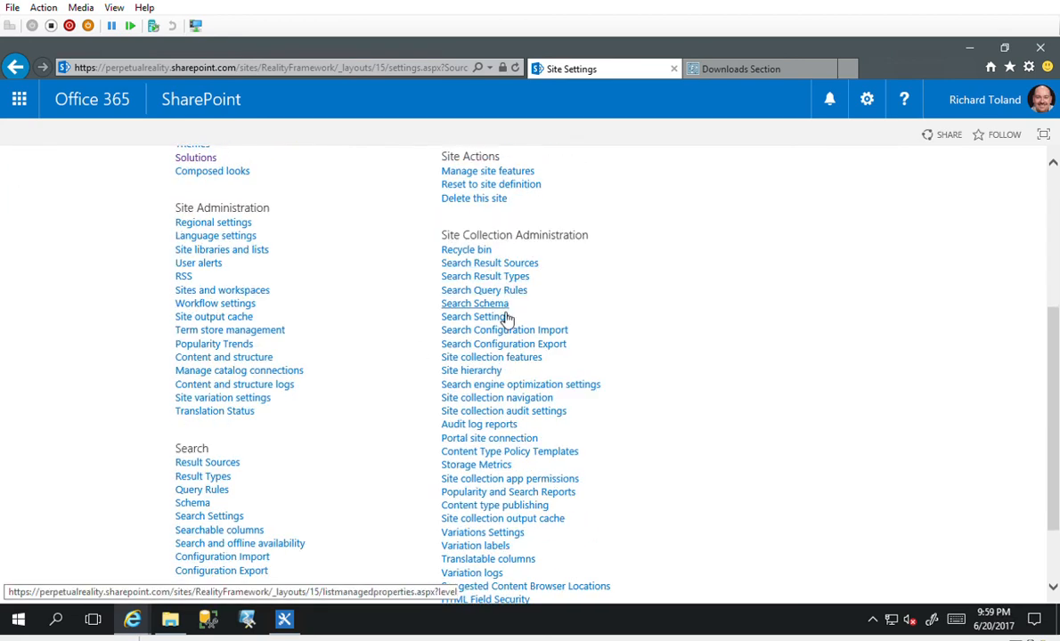
left_click(525, 355)
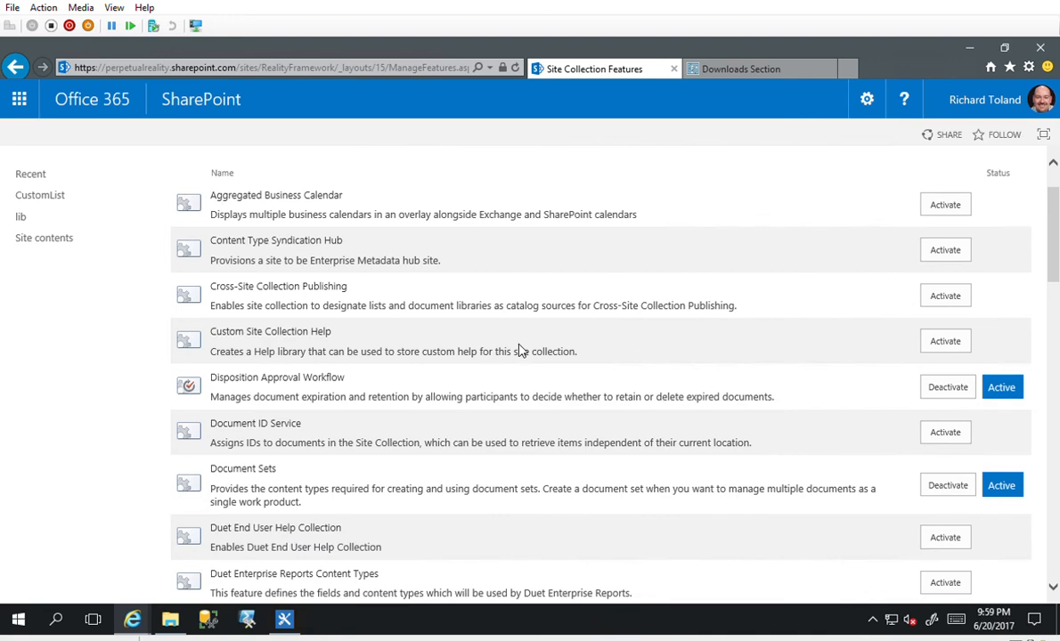
Step: Locate the Reality features in the site collection feature list and examine the Reality.Artifact.Repository Definition entry
scroll(522, 351, "down", 15)
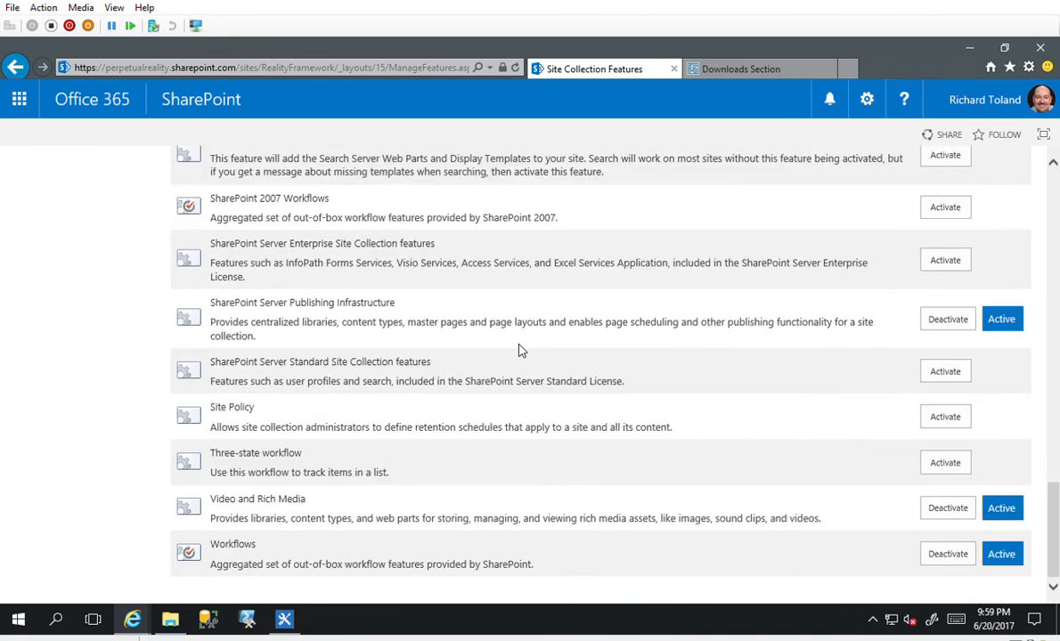
scroll(522, 351, "up", 4)
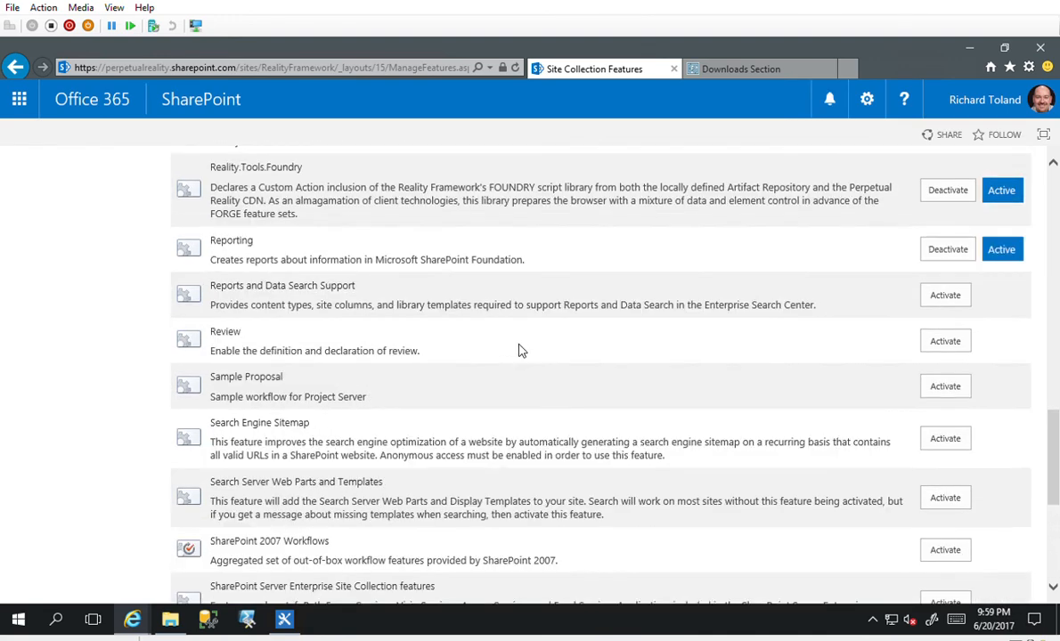
scroll(522, 351, "up", 2)
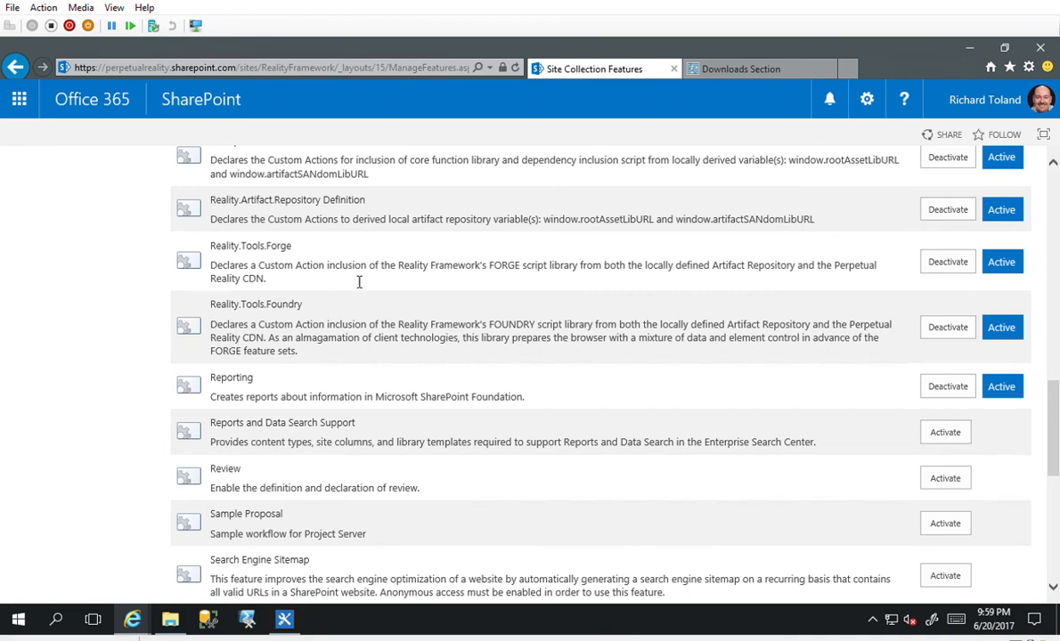
scroll(359, 281, "up", 1)
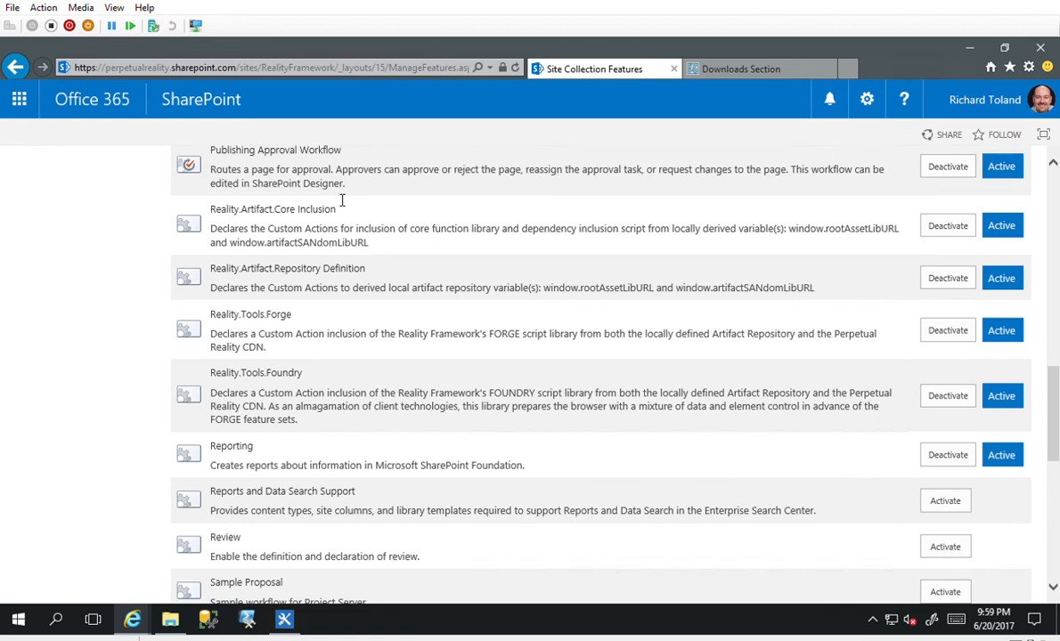
left_click_drag(367, 267, 220, 263)
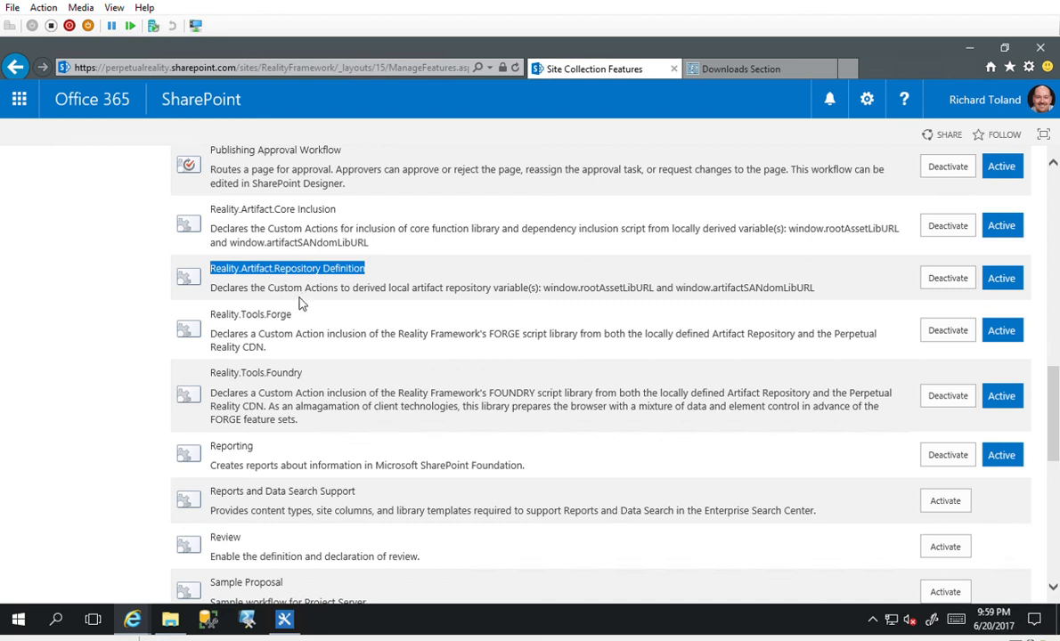
left_click(295, 275)
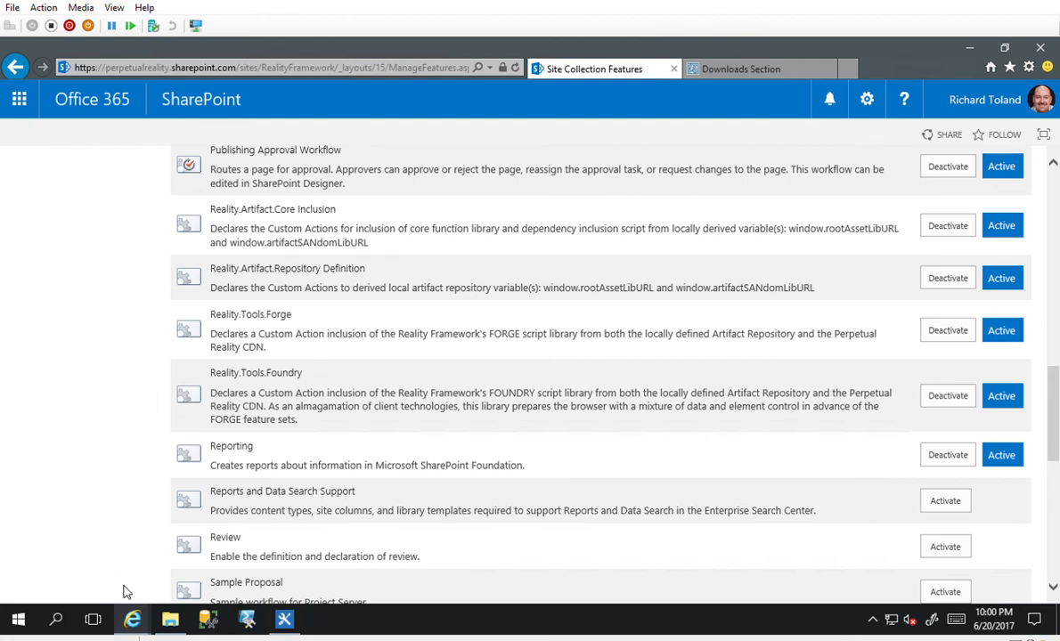
Step: Return to the System Settings page of Central Administration and open the farm solutions management page
mouse_move(134, 617)
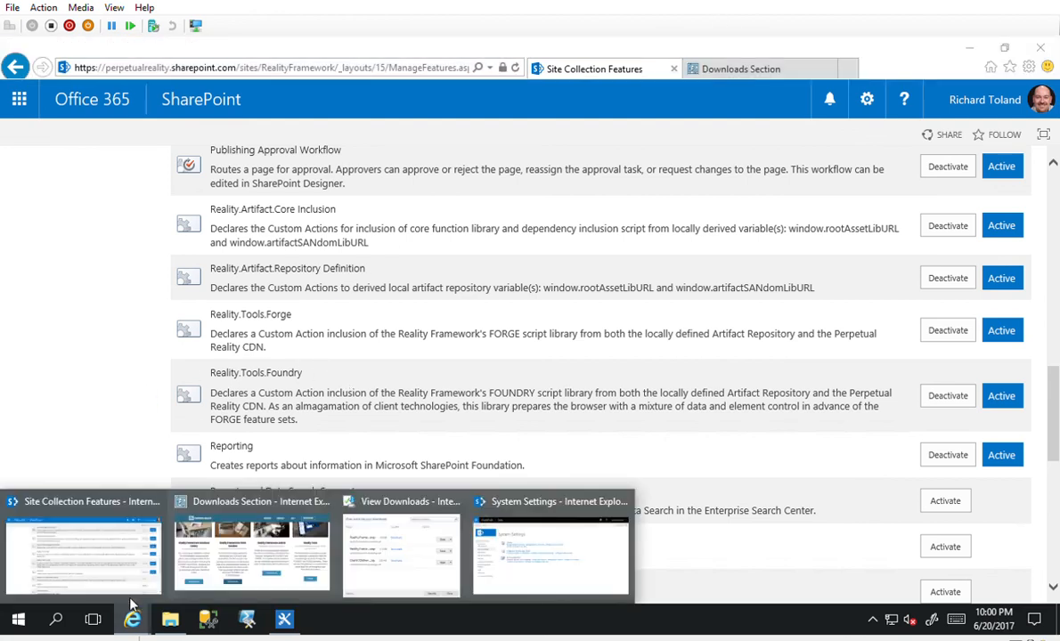
left_click(537, 563)
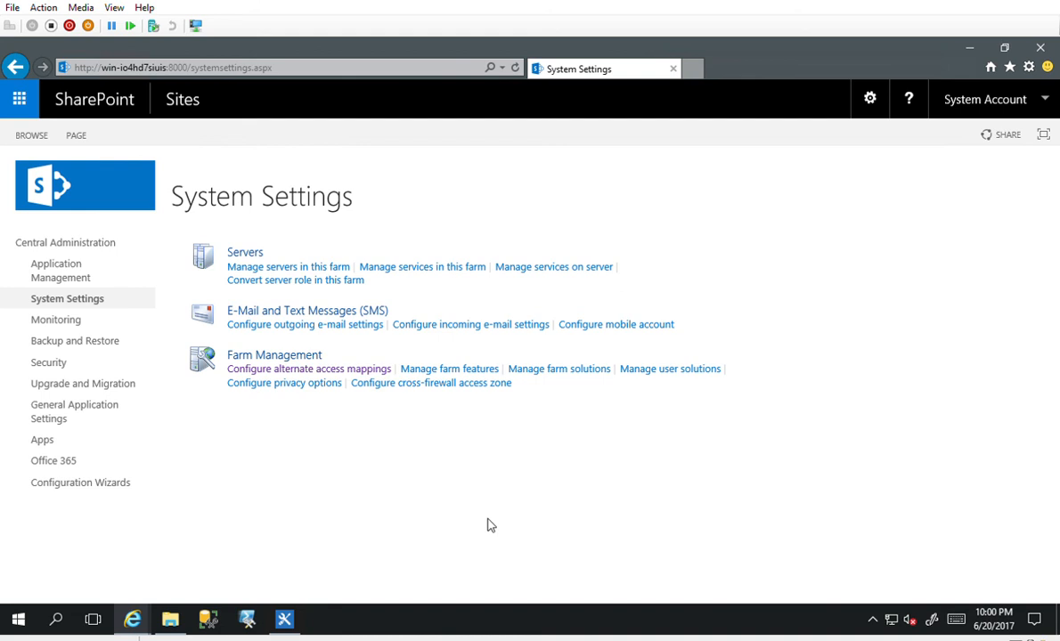
left_click(578, 365)
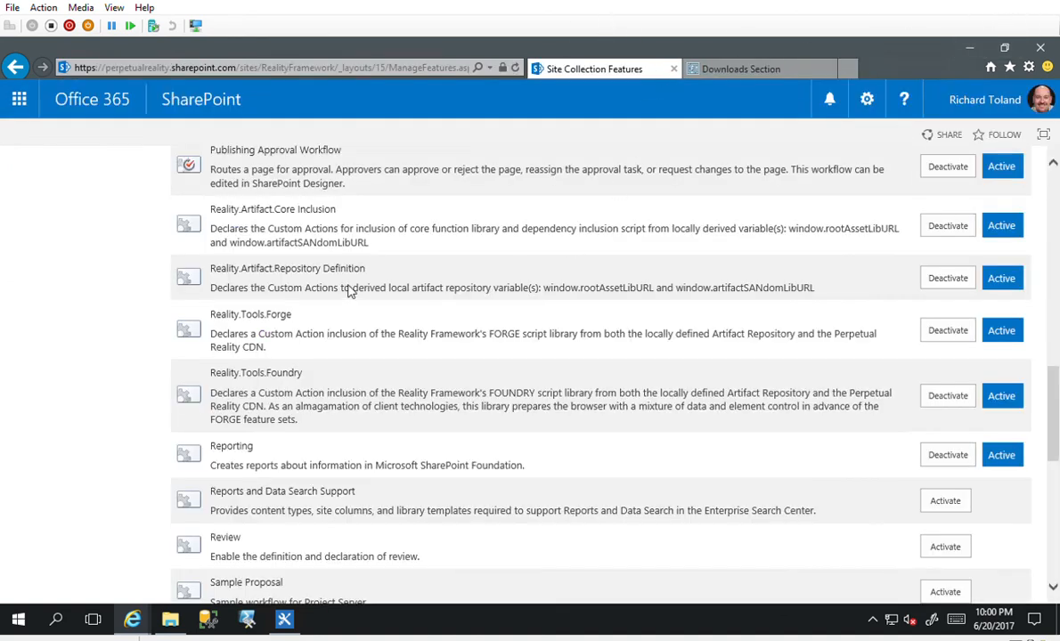
Step: Compare the Reality.Artifact.Core Inclusion and Reality.Artifact.Repository Definition features in the online site collection's feature list
left_click_drag(331, 203, 214, 175)
left_click_drag(370, 267, 209, 267)
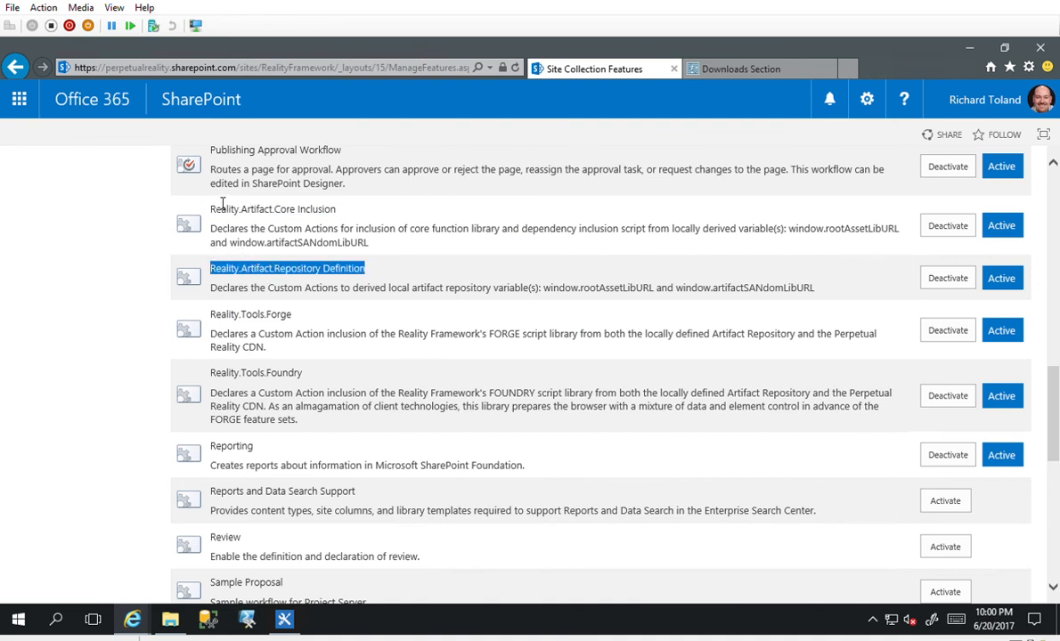
left_click_drag(221, 205, 348, 209)
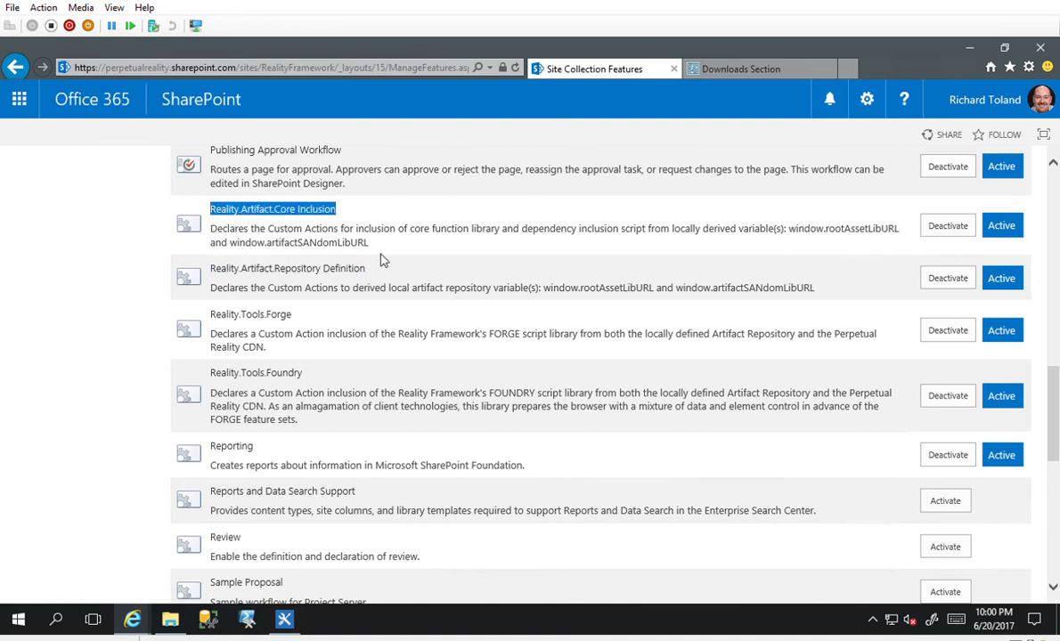
left_click_drag(361, 266, 280, 267)
left_click_drag(226, 240, 213, 253)
left_click(214, 253)
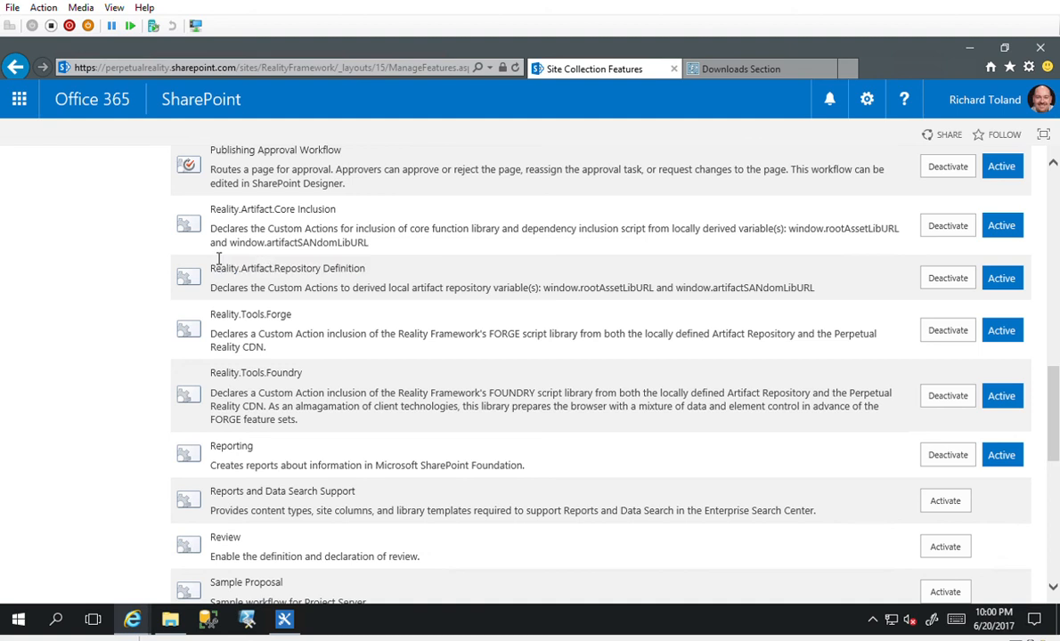
left_click_drag(366, 262, 210, 265)
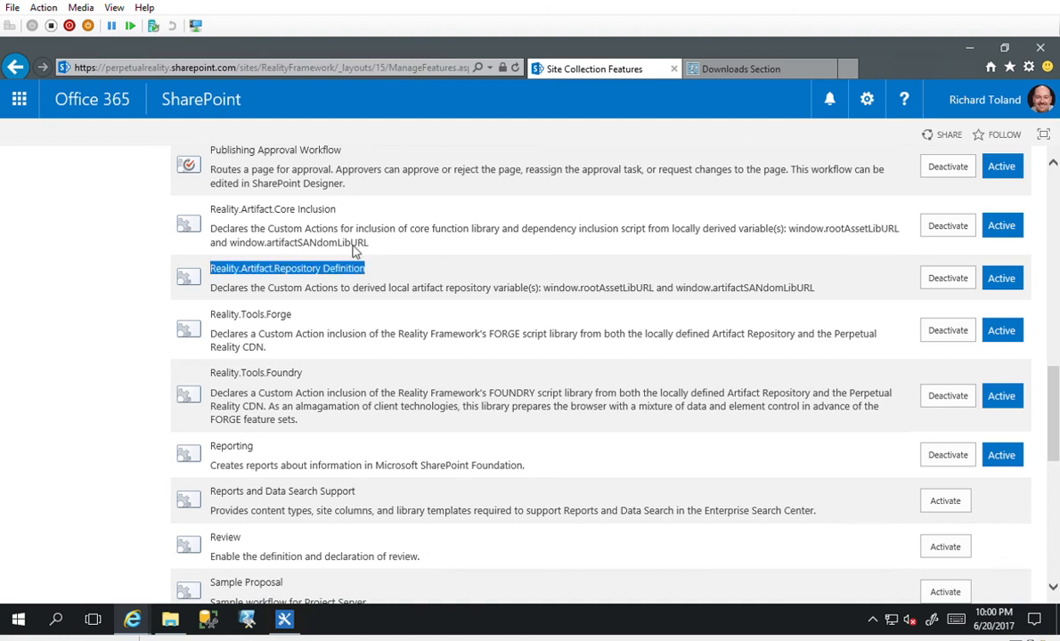
left_click_drag(338, 209, 214, 196)
left_click(221, 203)
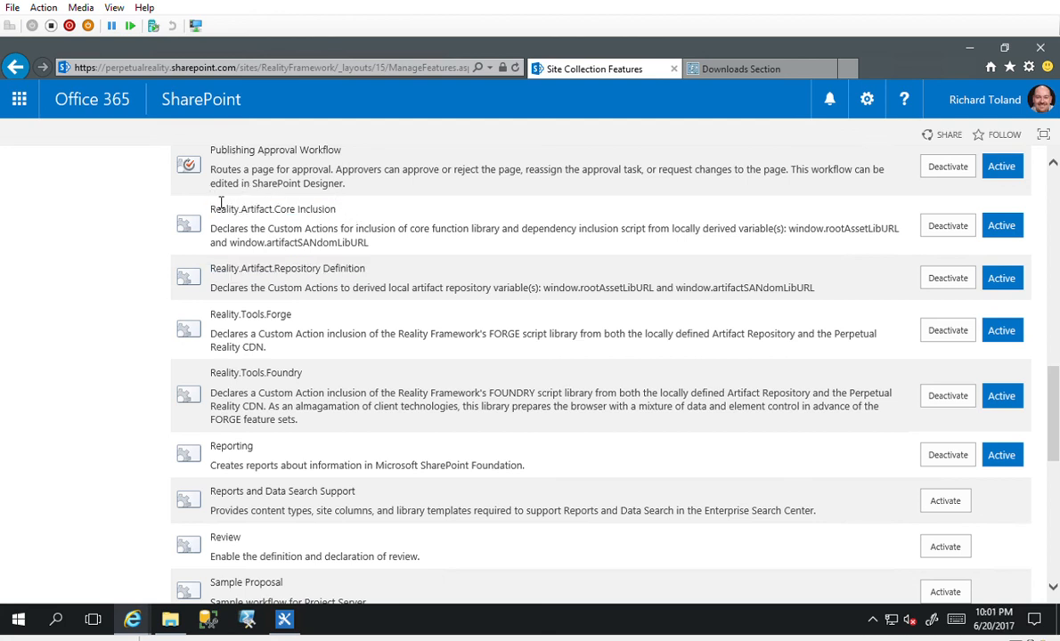